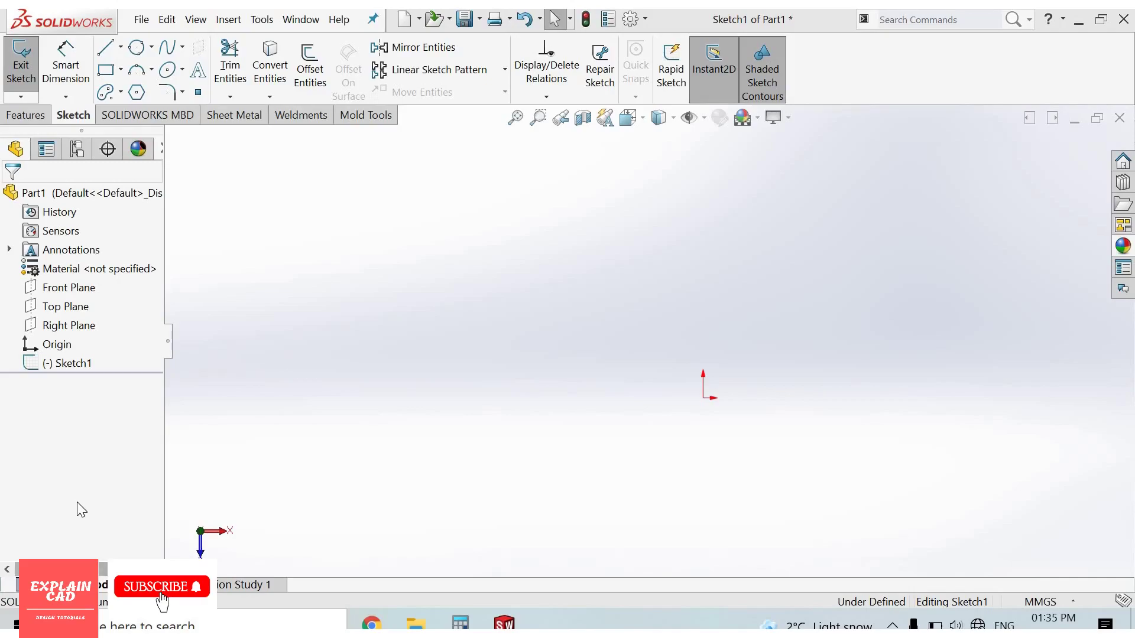
Step: Discard the empty Sketch1 and start a new sketch on the Front Plane
{"action": "left_click", "coordinate": [70, 363]}
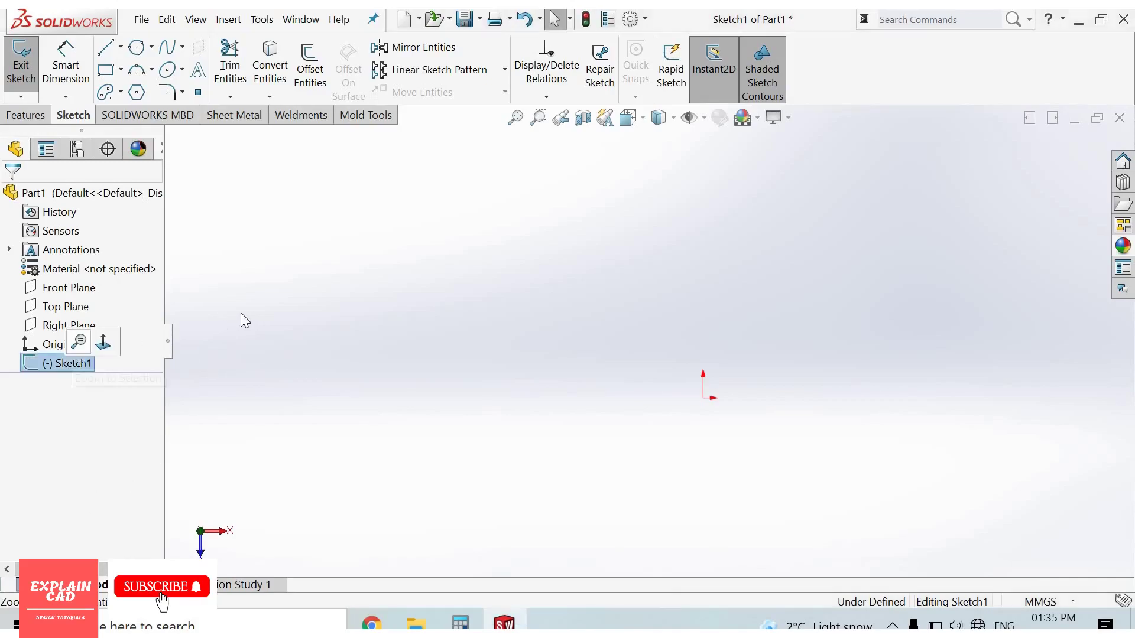
{"action": "left_click", "coordinate": [83, 306]}
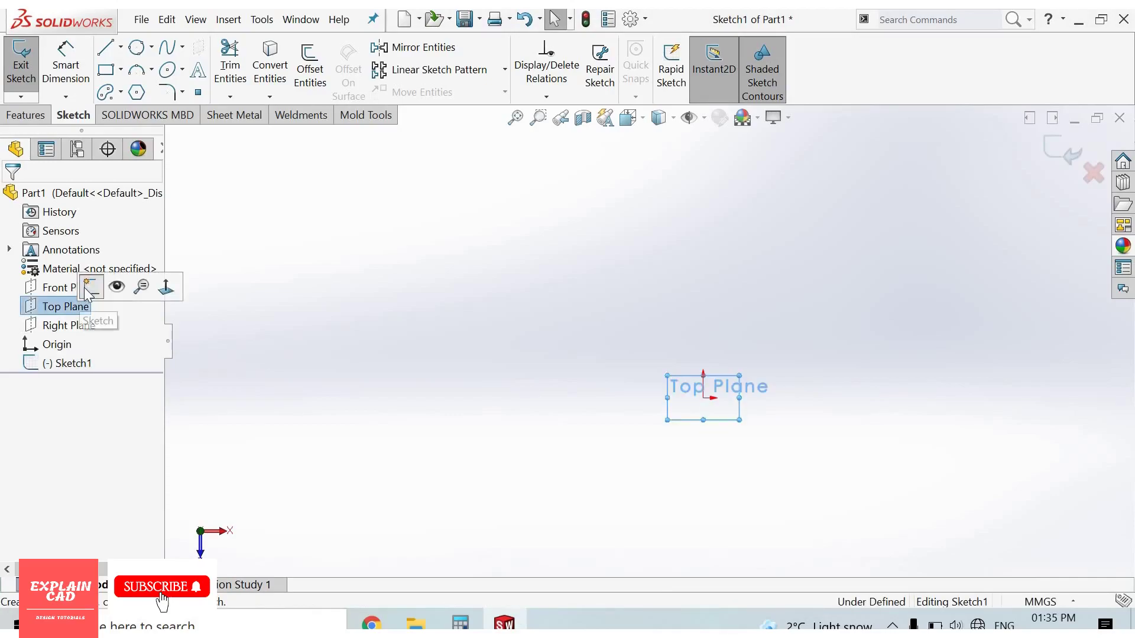
{"action": "left_click", "coordinate": [88, 290]}
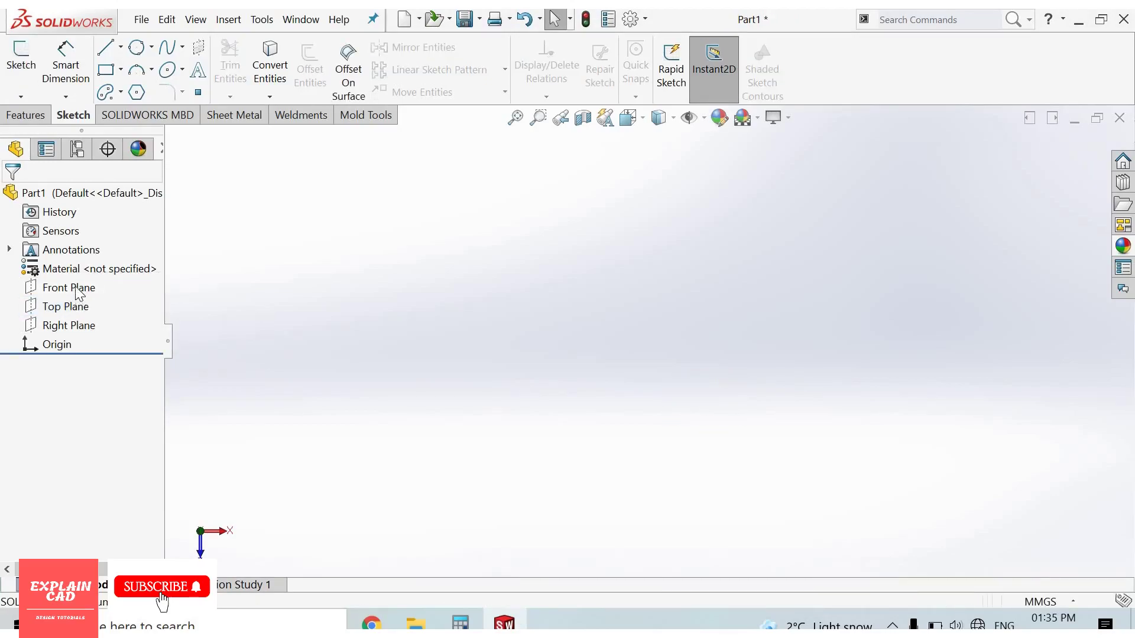
{"action": "left_click", "coordinate": [84, 289]}
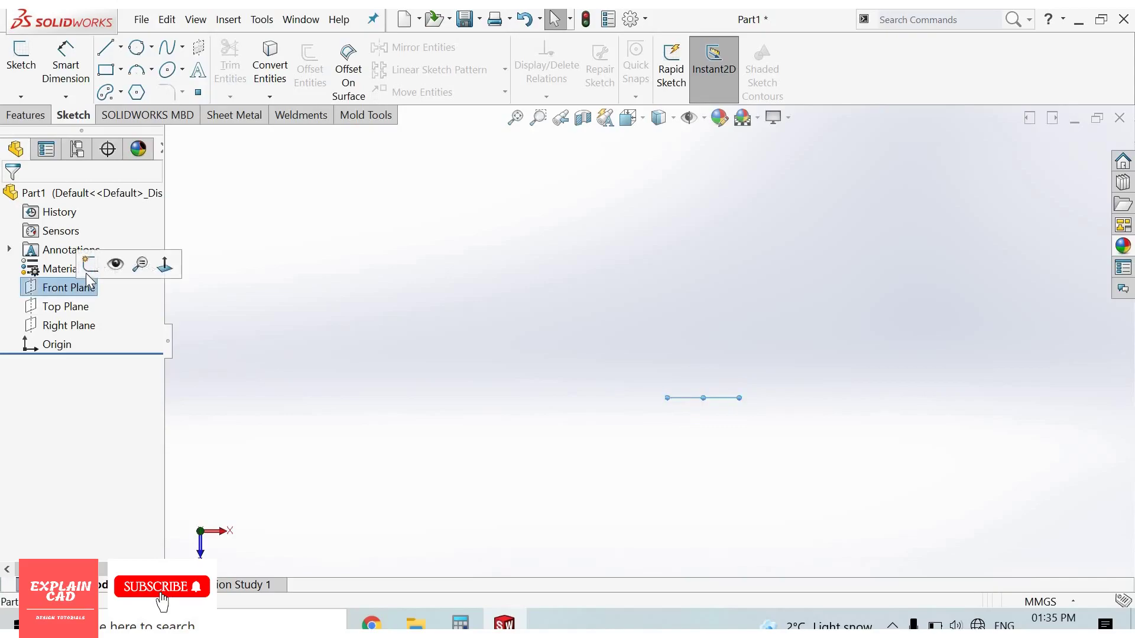
{"action": "left_click", "coordinate": [88, 270]}
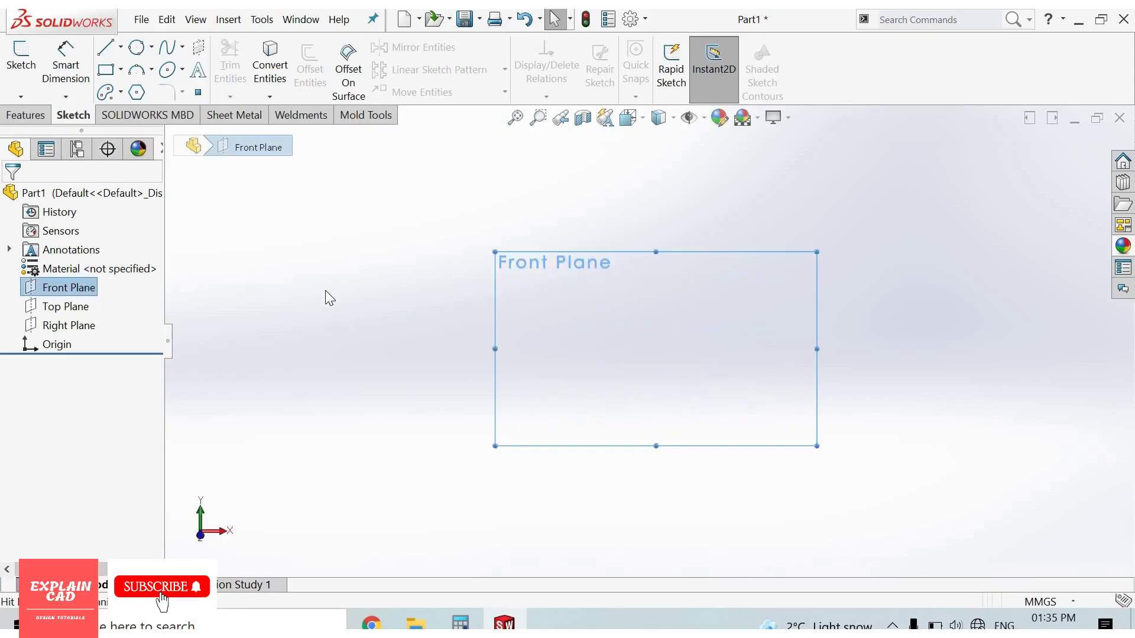
Step: Draw a corner rectangle near the top left, then return to selection mode
{"action": "left_click", "coordinate": [109, 71]}
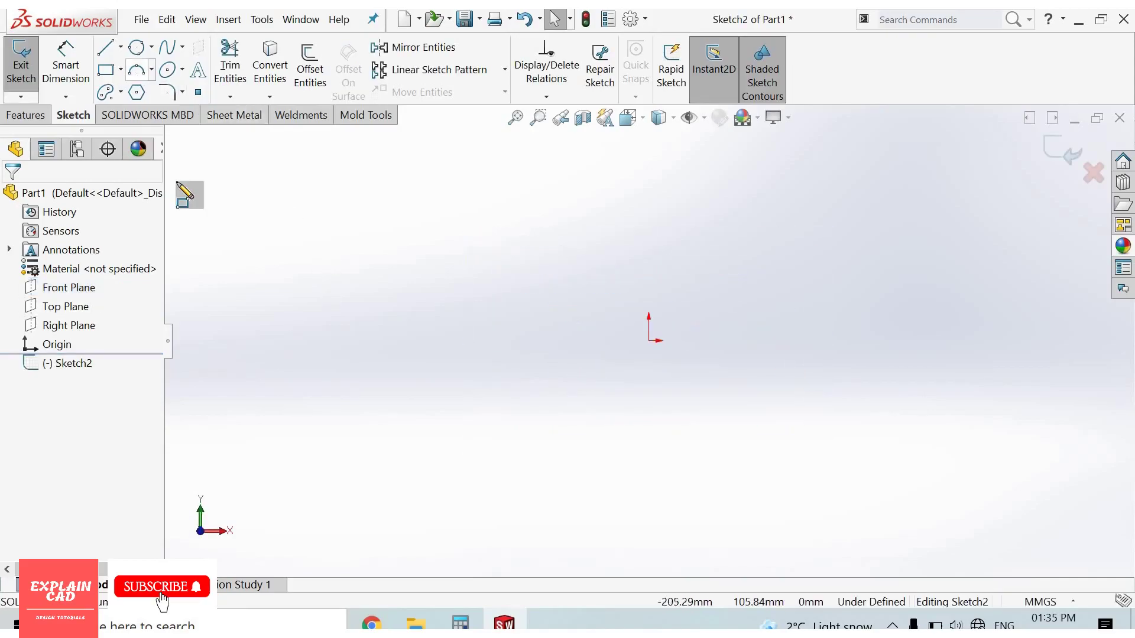
{"action": "left_click", "coordinate": [358, 278]}
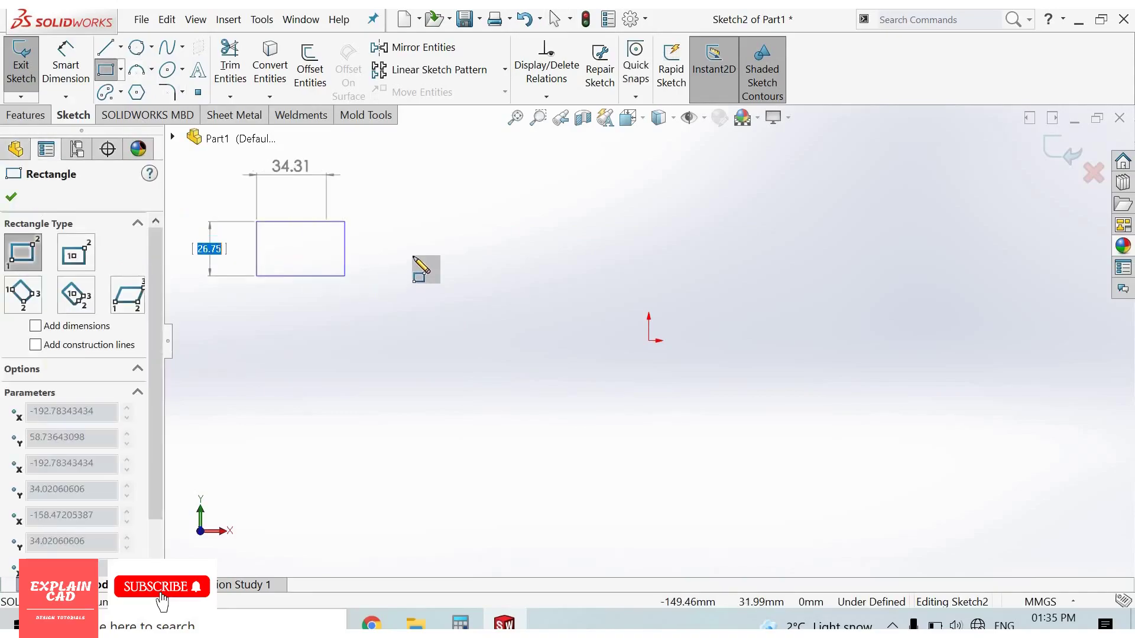
{"action": "right_click", "coordinate": [485, 264]}
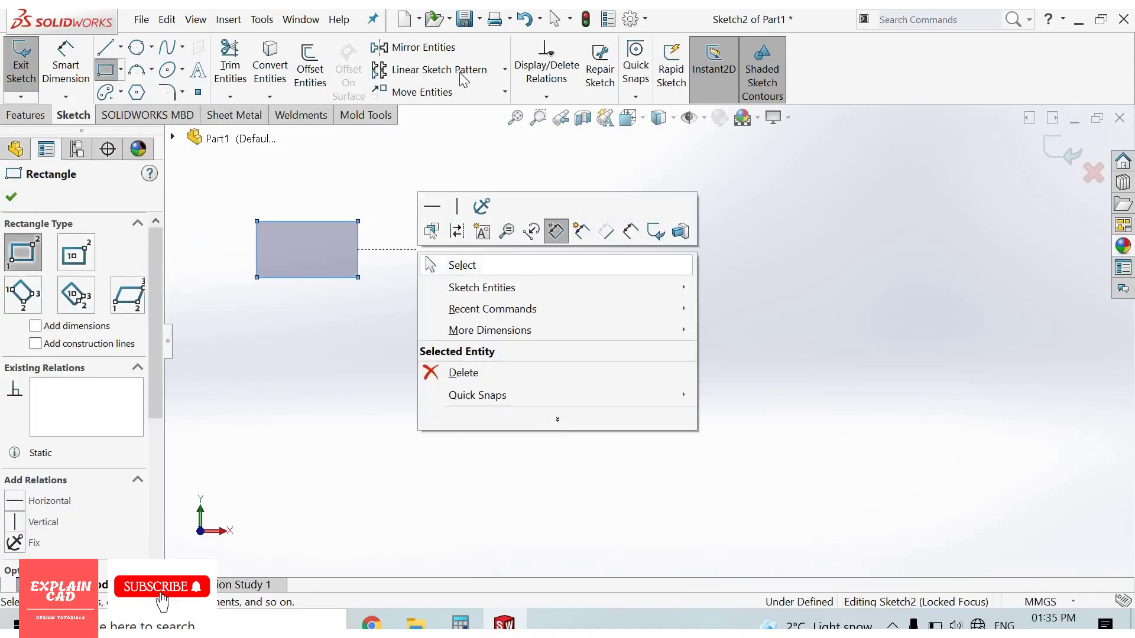
{"action": "left_click", "coordinate": [461, 265]}
Step: Linear-pattern the rectangle into a row of 4 copies spaced 60 mm along X
{"action": "left_click", "coordinate": [461, 70]}
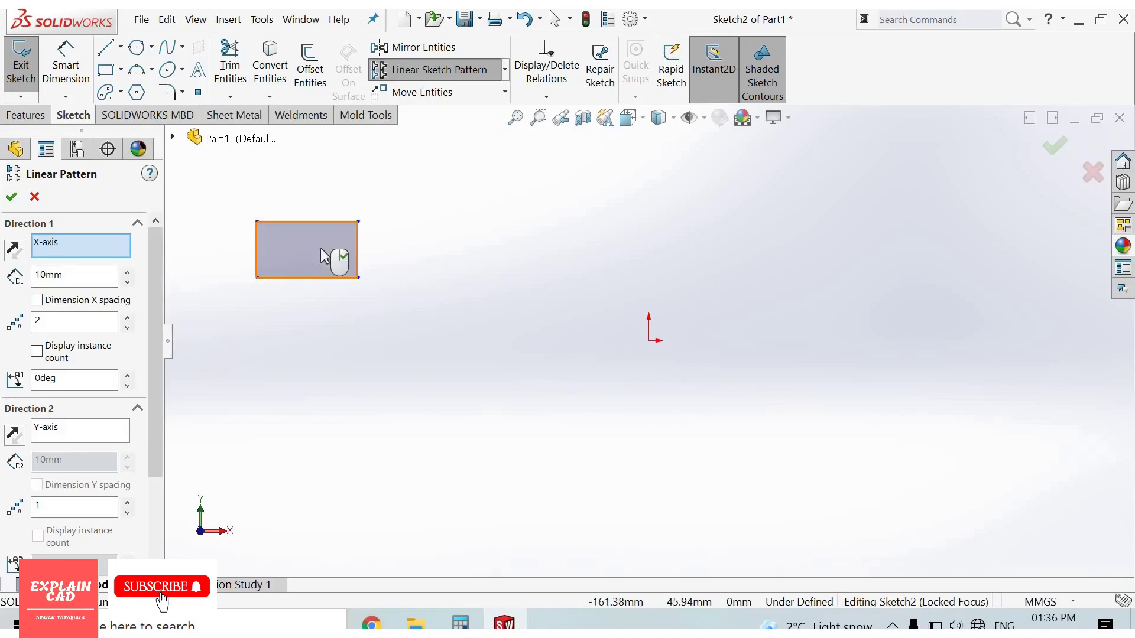
{"action": "left_click", "coordinate": [350, 257]}
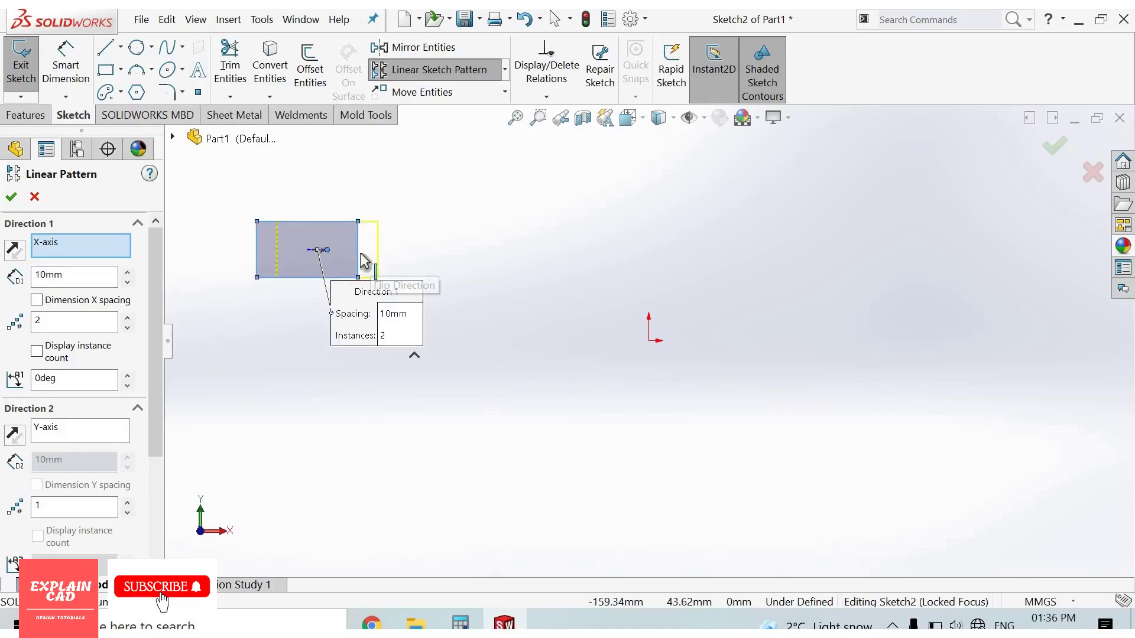
{"action": "left_click", "coordinate": [127, 273]}
{"action": "left_click", "coordinate": [127, 273]}
{"action": "left_click", "coordinate": [127, 273]}
{"action": "left_click", "coordinate": [127, 273]}
{"action": "left_click", "coordinate": [127, 272]}
{"action": "left_click", "coordinate": [127, 273]}
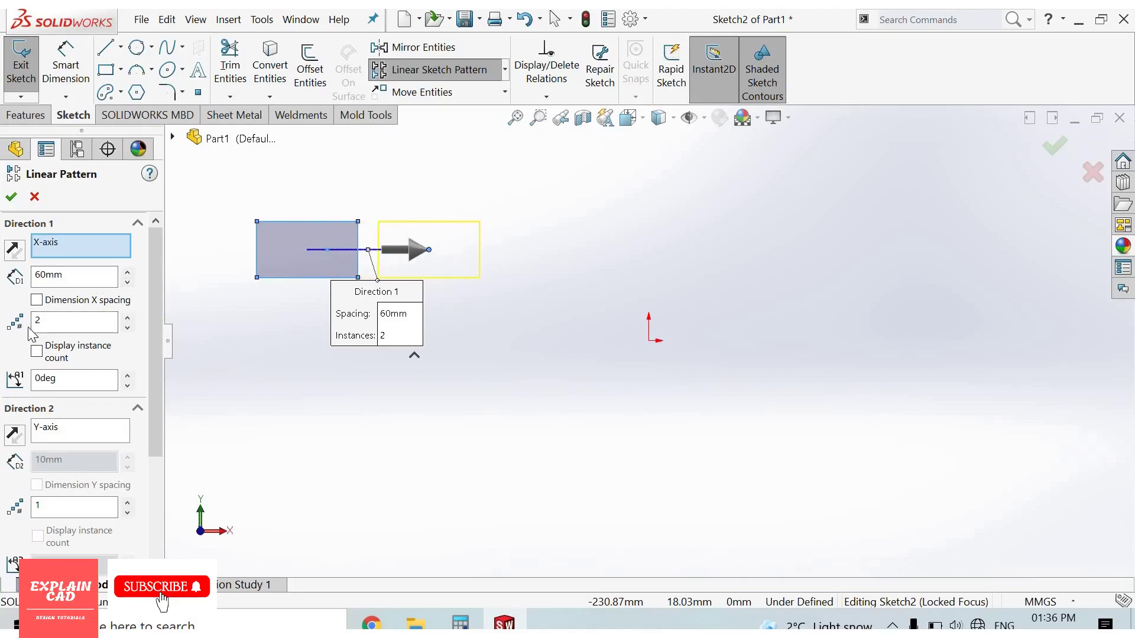
{"action": "left_click", "coordinate": [127, 318]}
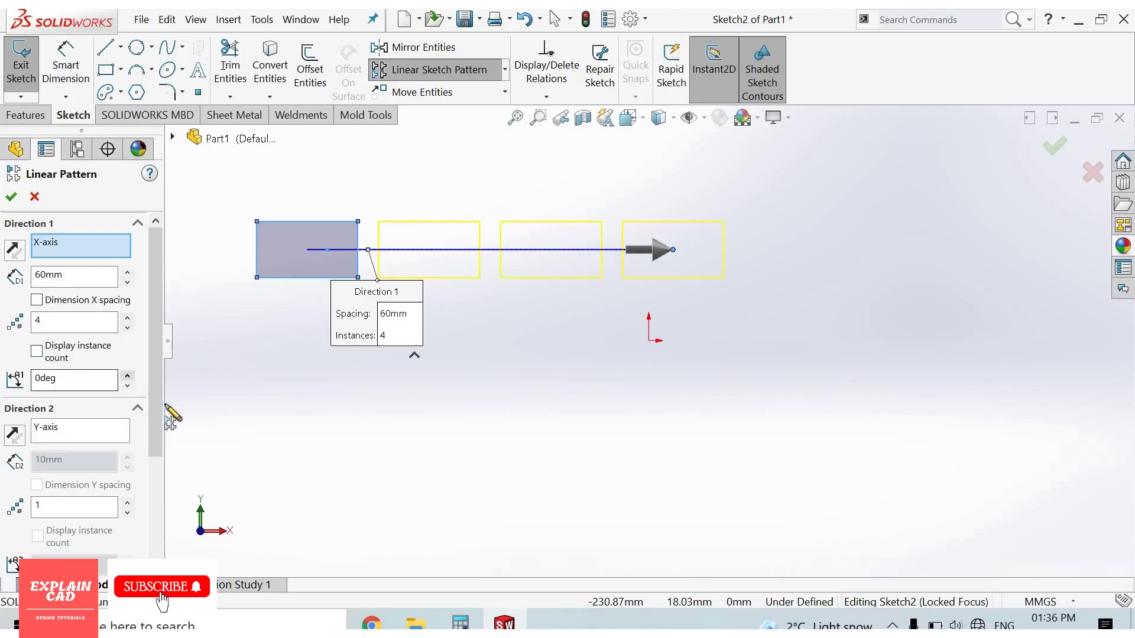
{"action": "scroll", "coordinate": [151, 448], "scroll_direction": "down", "scroll_amount": 2}
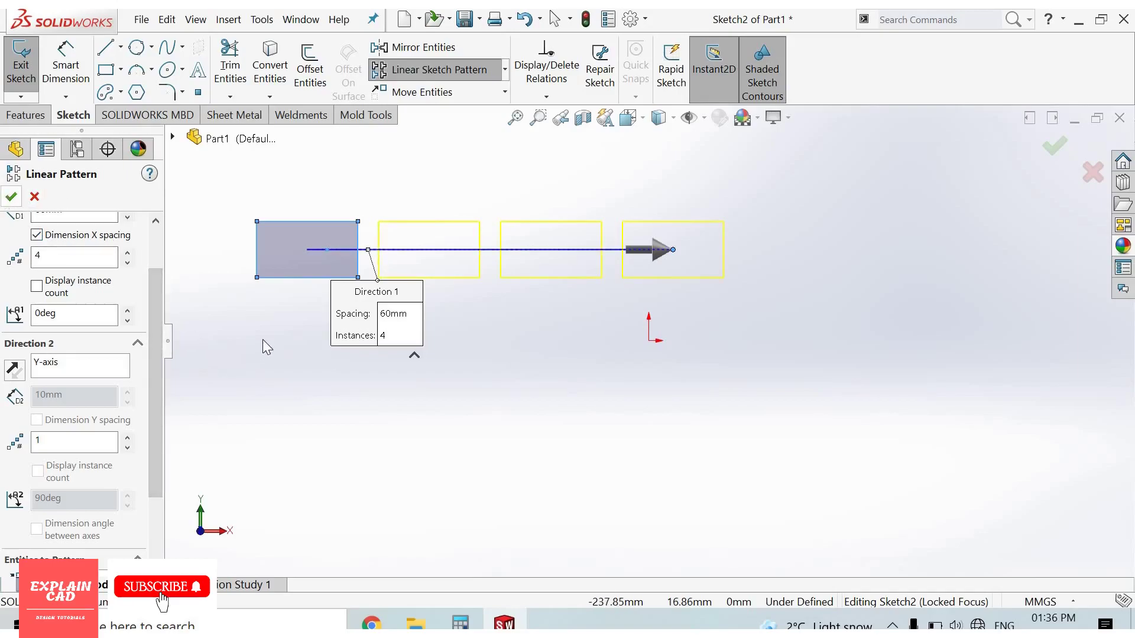
{"action": "key", "text": "Return"}
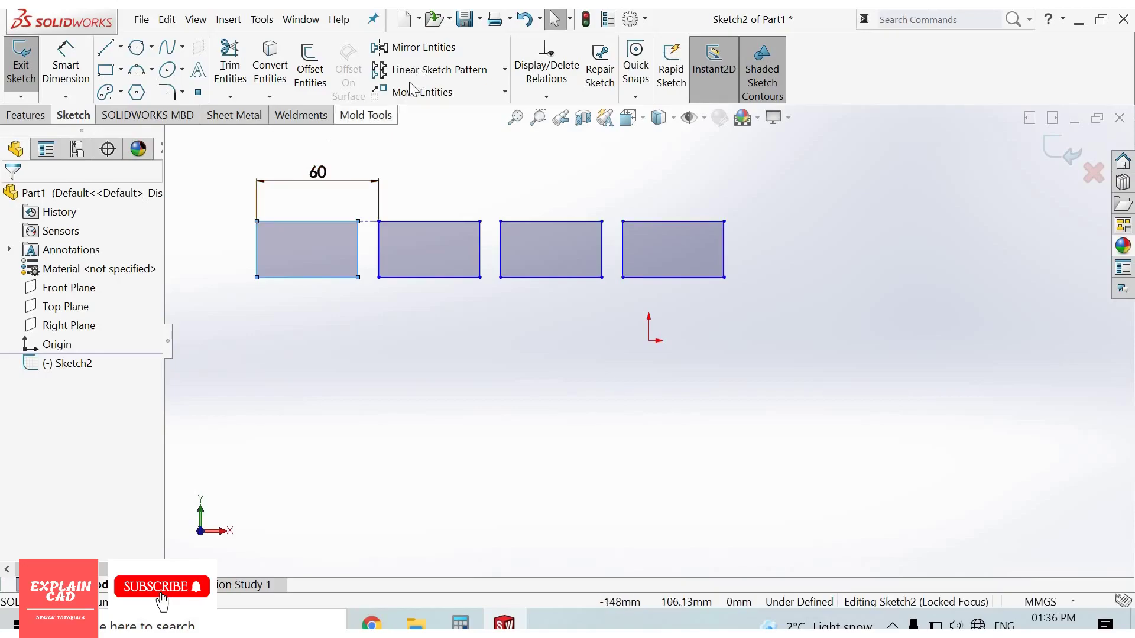
Step: Start a second pattern of the first rectangle: 1 instance in Direction 1, 5 in Direction 2
{"action": "left_click", "coordinate": [425, 71]}
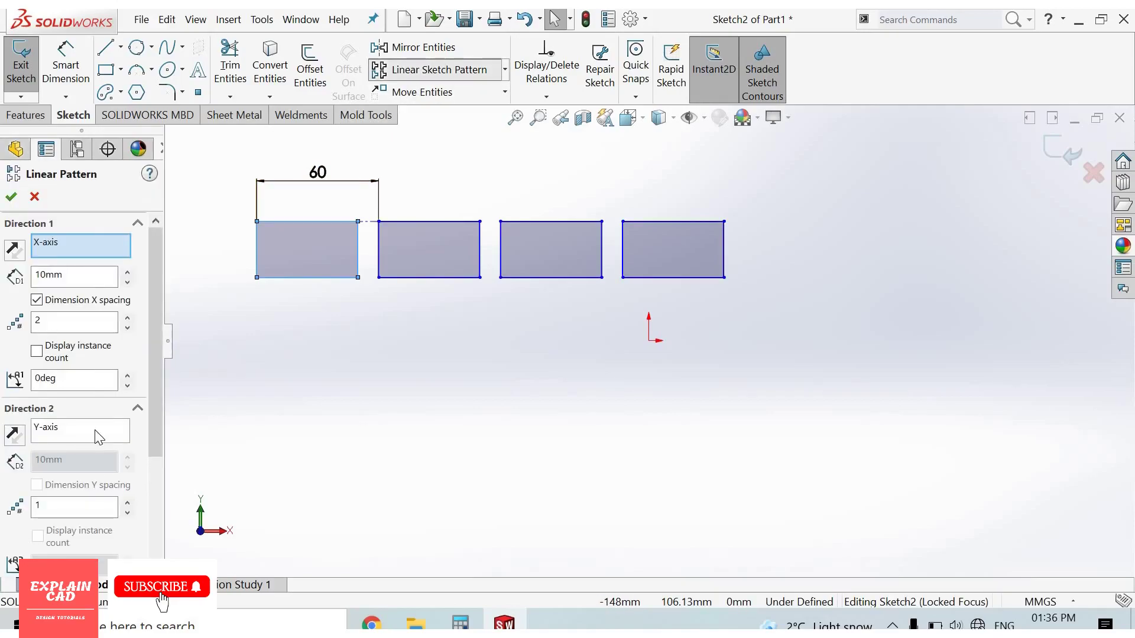
{"action": "left_click", "coordinate": [298, 260]}
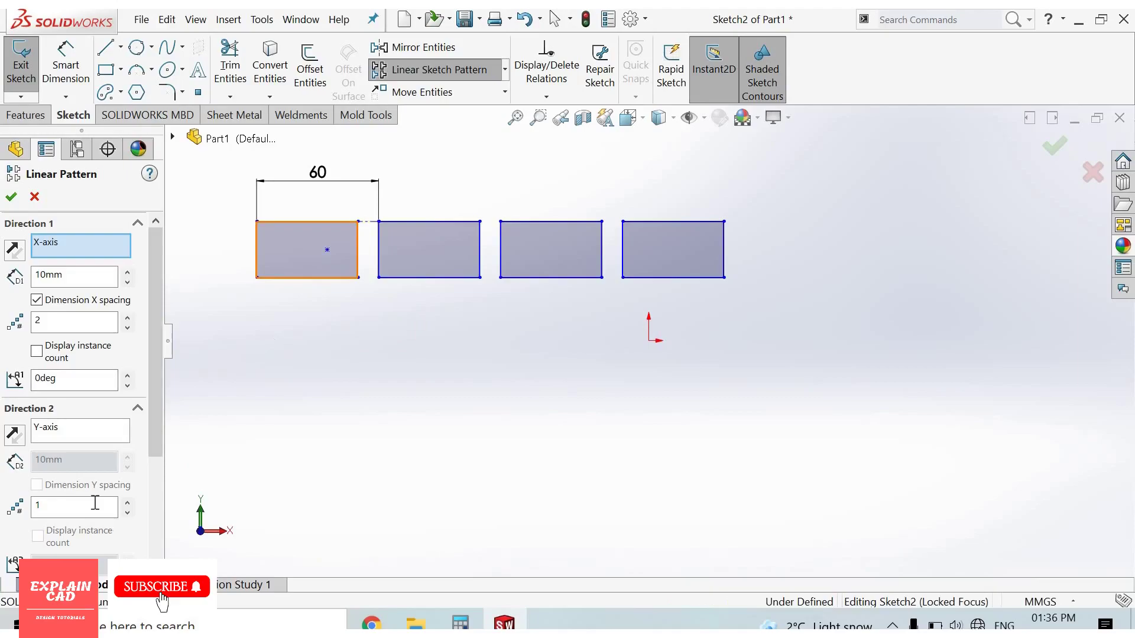
{"action": "left_click", "coordinate": [299, 277]}
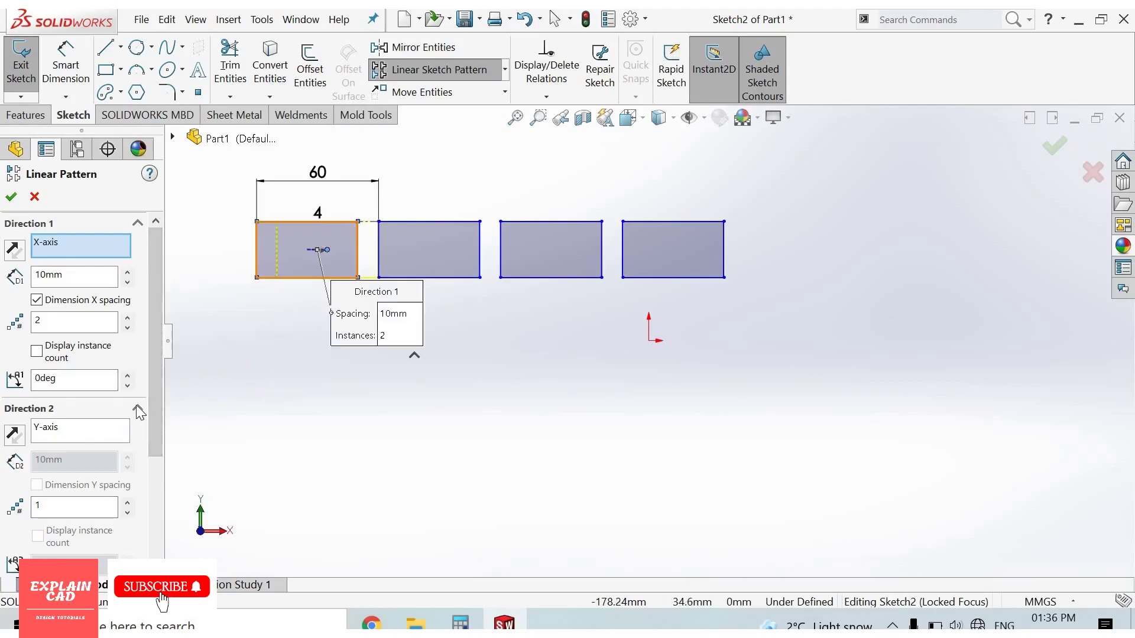
{"action": "left_click", "coordinate": [127, 327]}
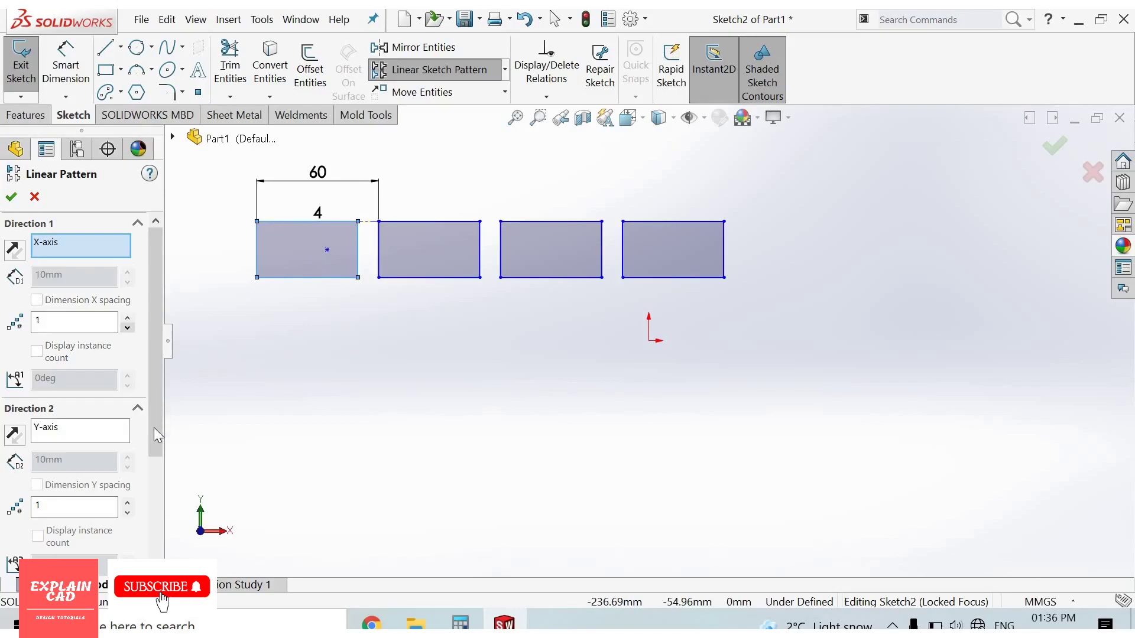
{"action": "scroll", "coordinate": [130, 416], "scroll_direction": "down", "scroll_amount": 3}
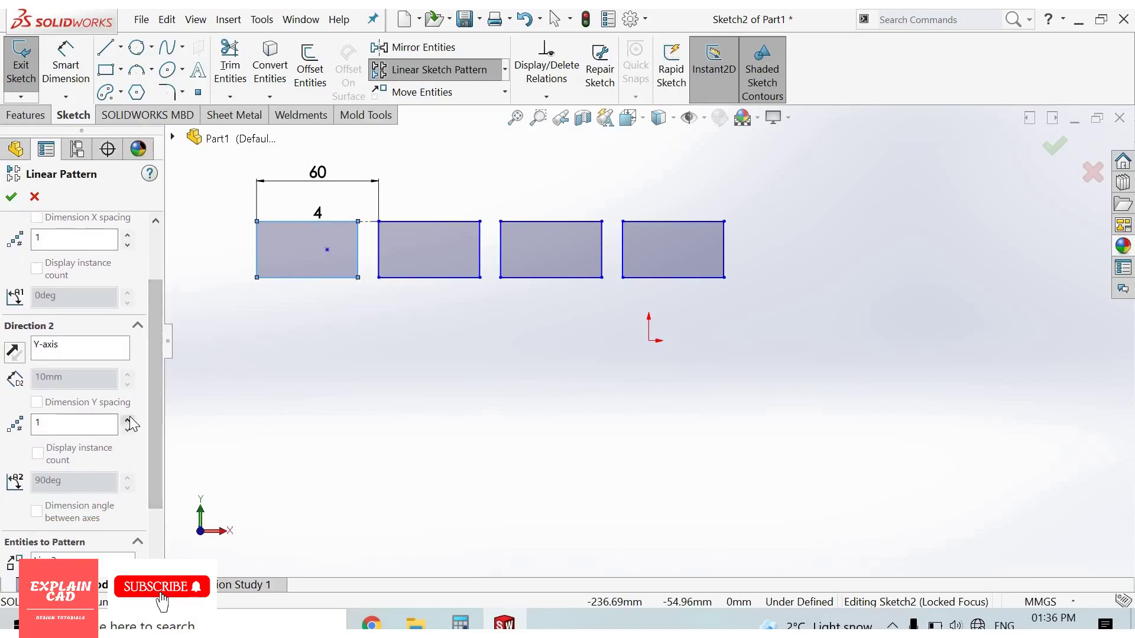
{"action": "left_click", "coordinate": [127, 418]}
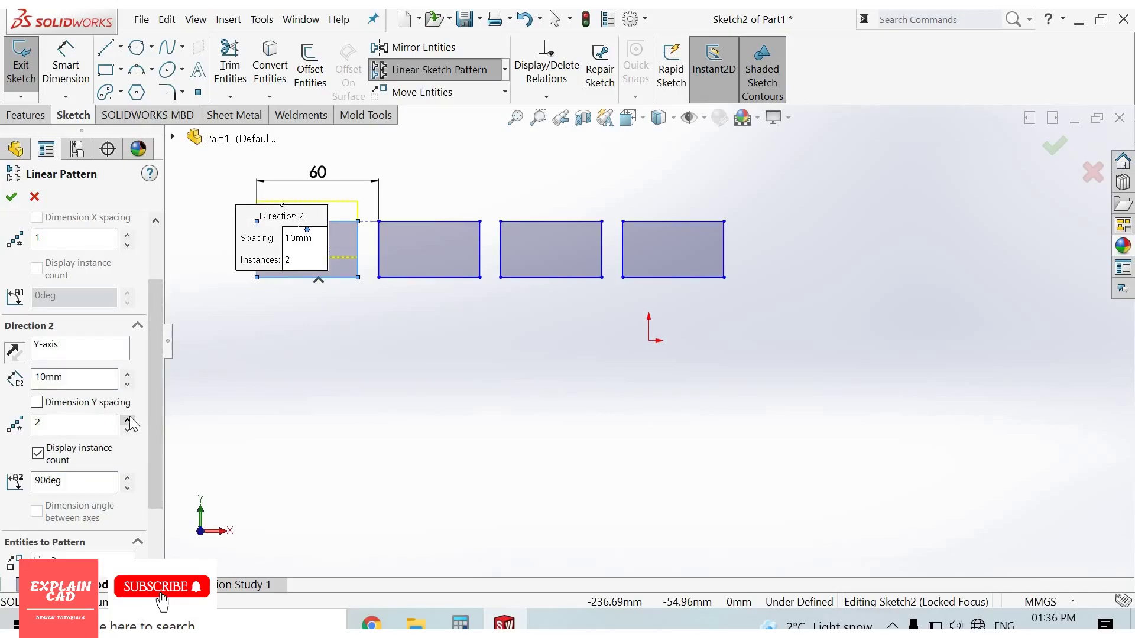
{"action": "left_click", "coordinate": [128, 421]}
{"action": "left_click", "coordinate": [128, 420]}
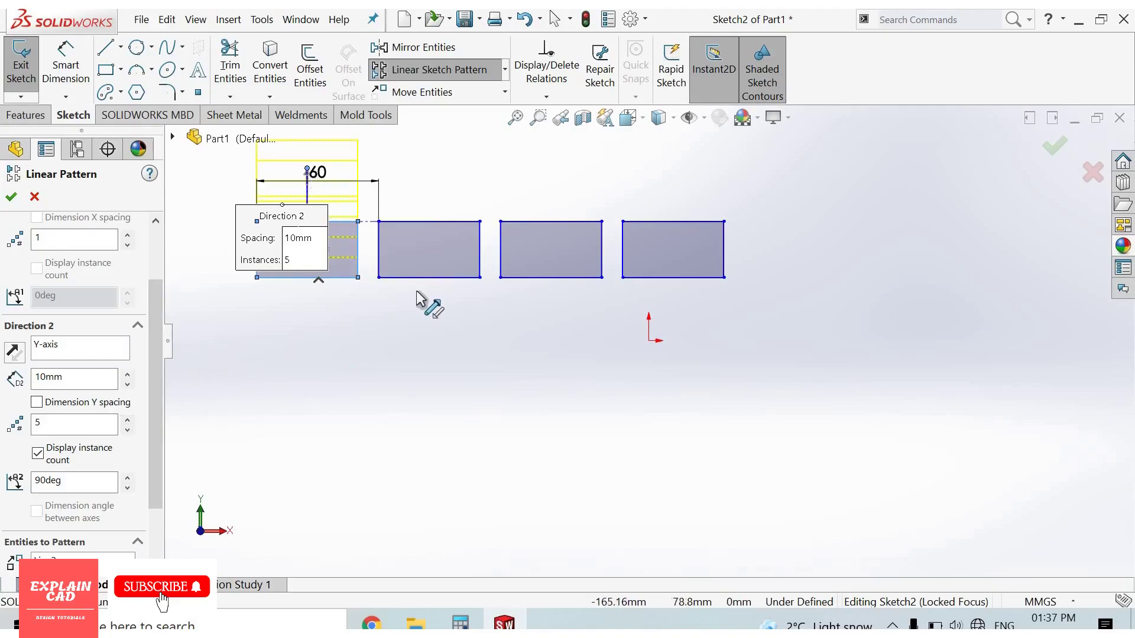
{"action": "scroll", "coordinate": [458, 260], "scroll_direction": "down", "scroll_amount": 4}
{"action": "scroll", "coordinate": [461, 248], "scroll_direction": "down", "scroll_amount": 2}
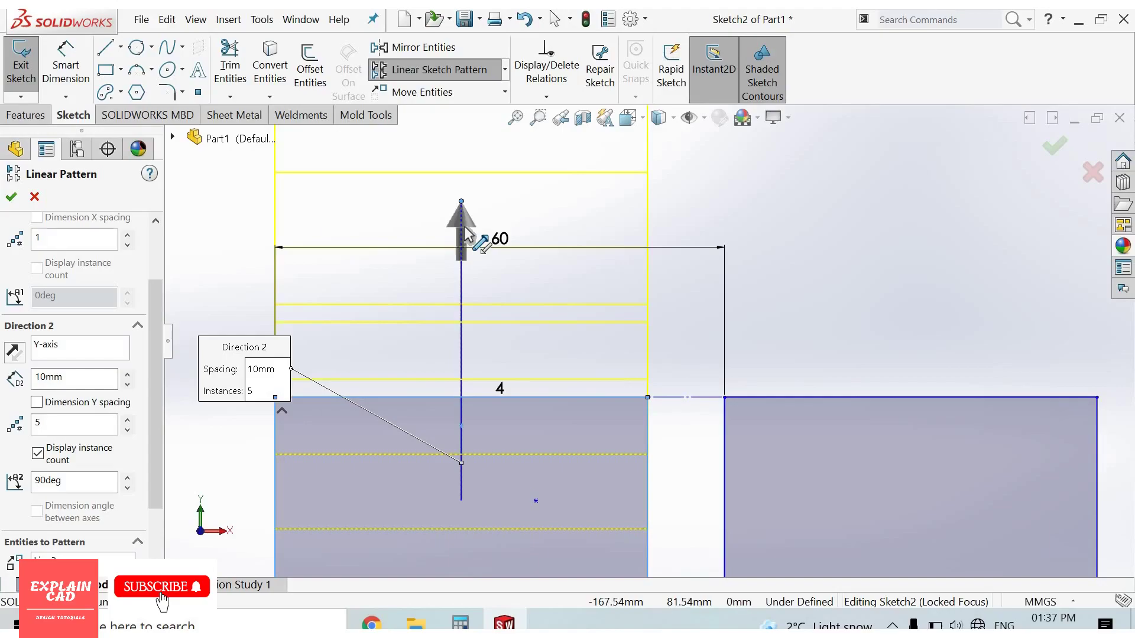
Step: Reverse Direction 2 so the vertical copies run downward
{"action": "left_click", "coordinate": [467, 233]}
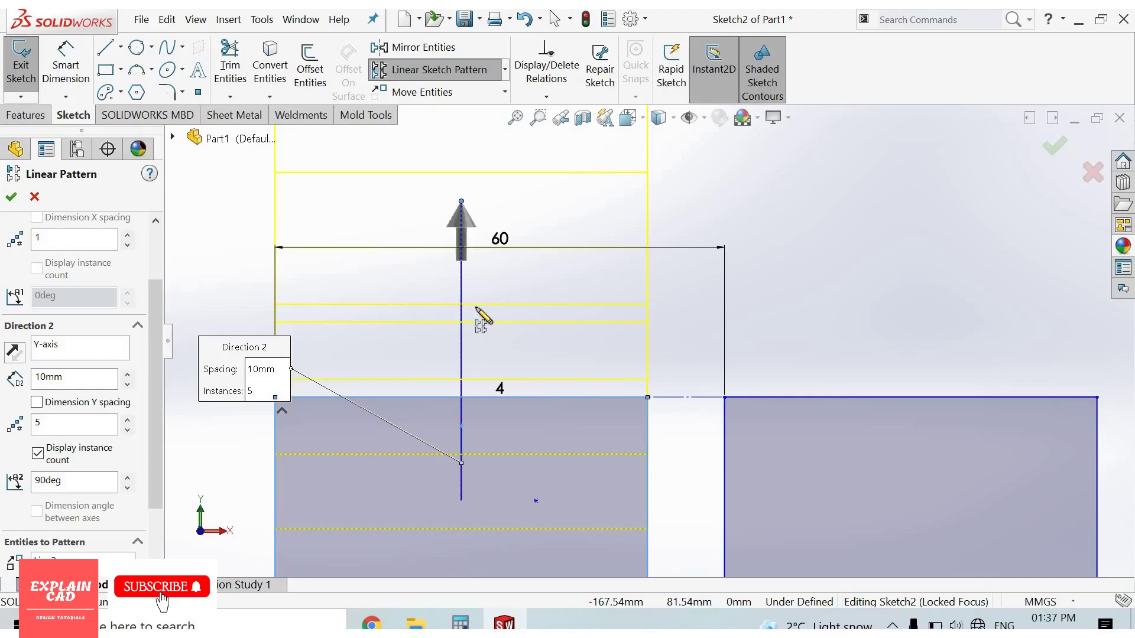
{"action": "scroll", "coordinate": [649, 341], "scroll_direction": "up", "scroll_amount": 5}
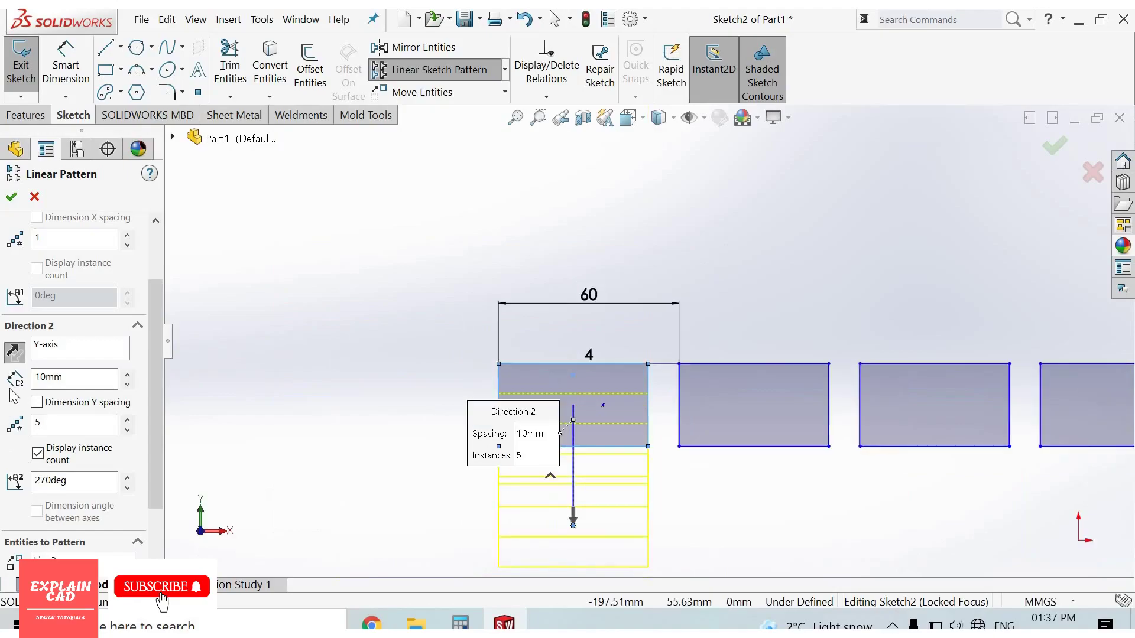
{"action": "left_click", "coordinate": [14, 353]}
{"action": "left_click", "coordinate": [14, 352]}
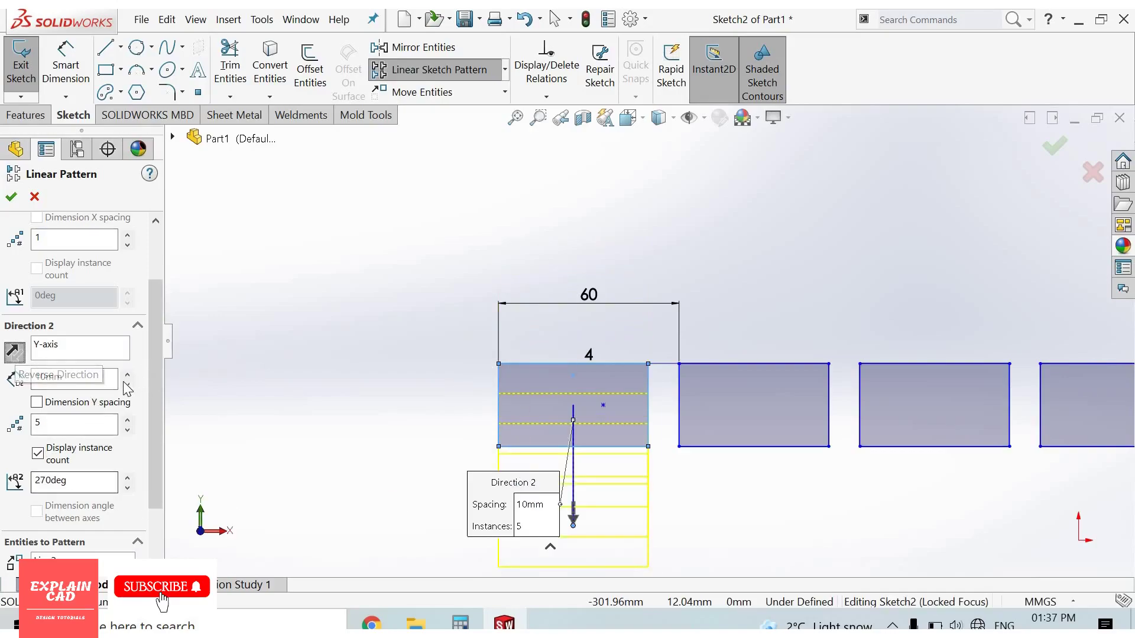
Step: Set Direction 2 spacing to 35 mm with 3 instances
{"action": "double_click", "coordinate": [49, 378]}
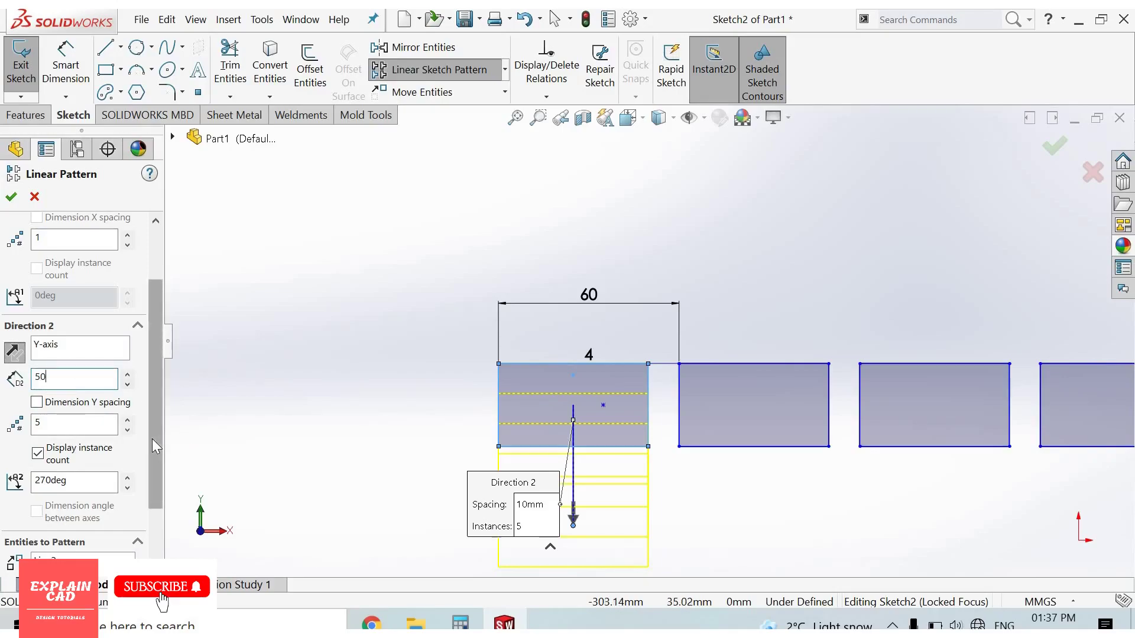
{"action": "key", "text": "Tab"}
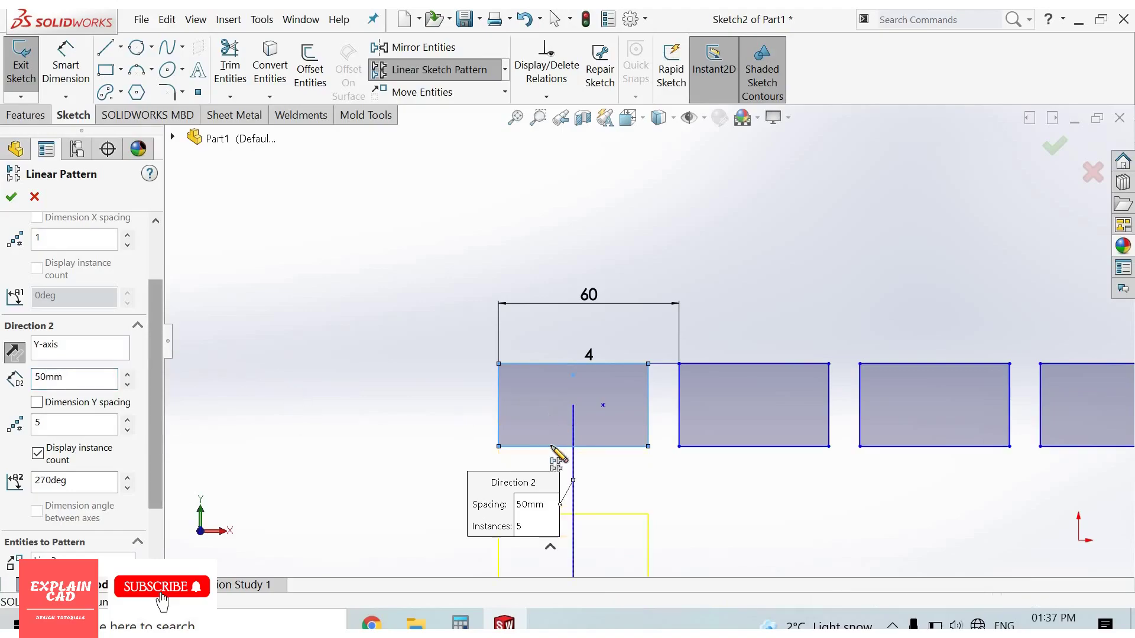
{"action": "scroll", "coordinate": [558, 456], "scroll_direction": "up", "scroll_amount": 3}
{"action": "double_click", "coordinate": [89, 384]}
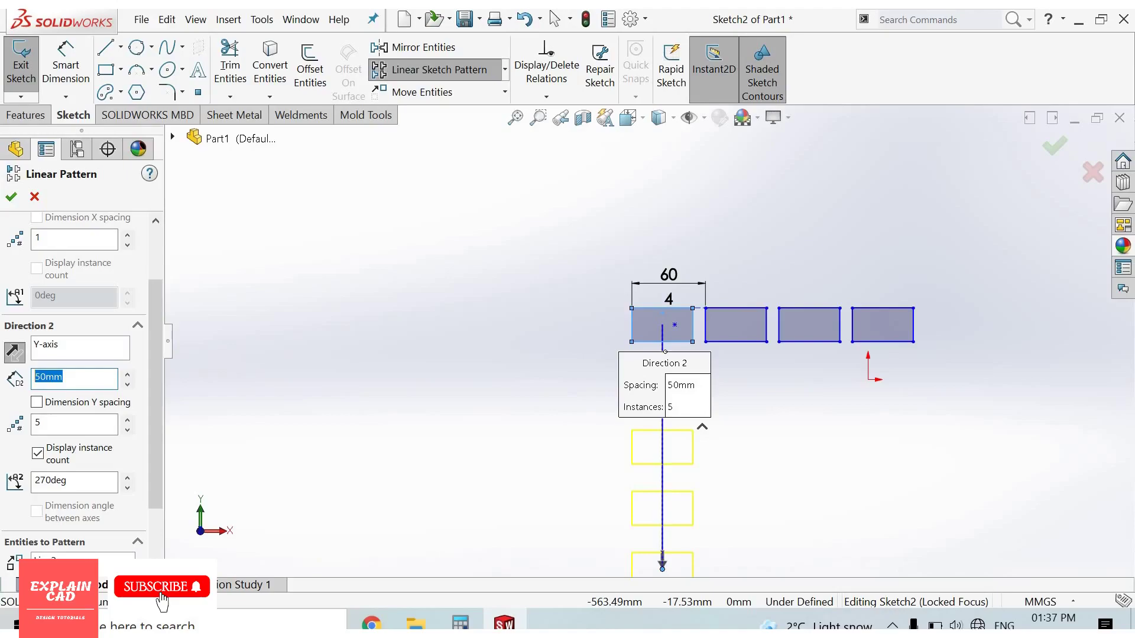
{"action": "type", "text": "25"}
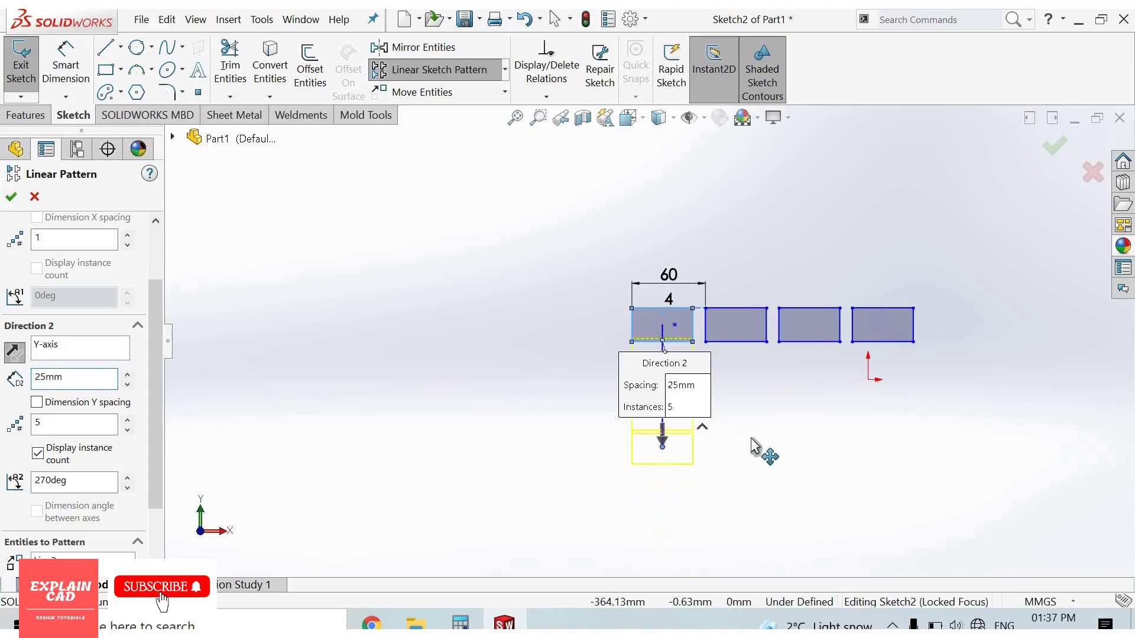
{"action": "scroll", "coordinate": [751, 441], "scroll_direction": "down", "scroll_amount": 5}
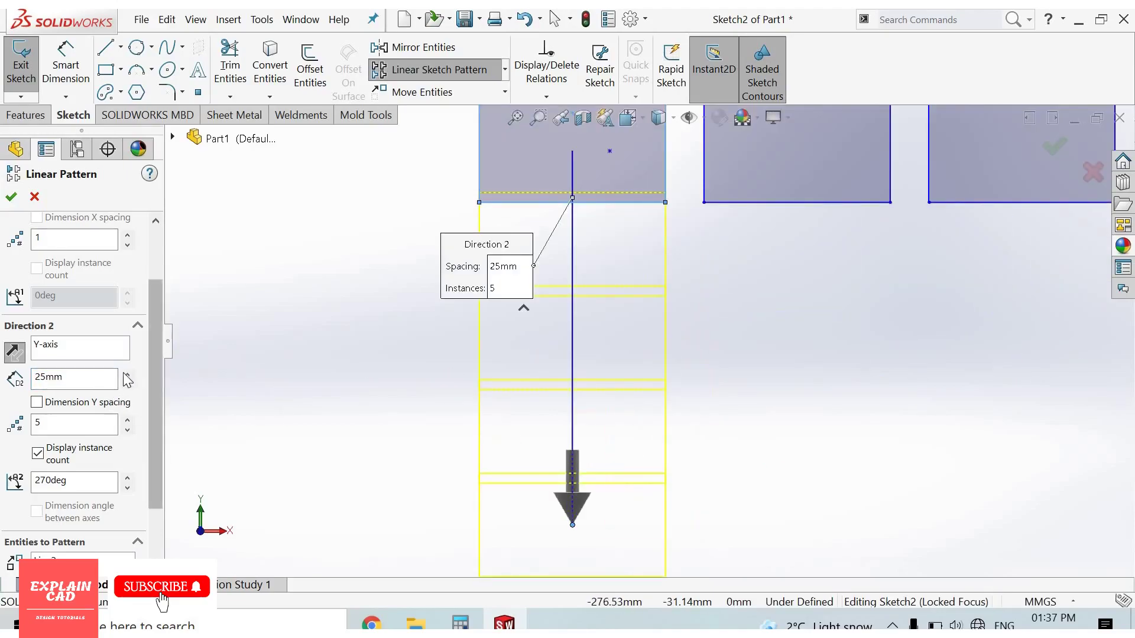
{"action": "left_click", "coordinate": [127, 375]}
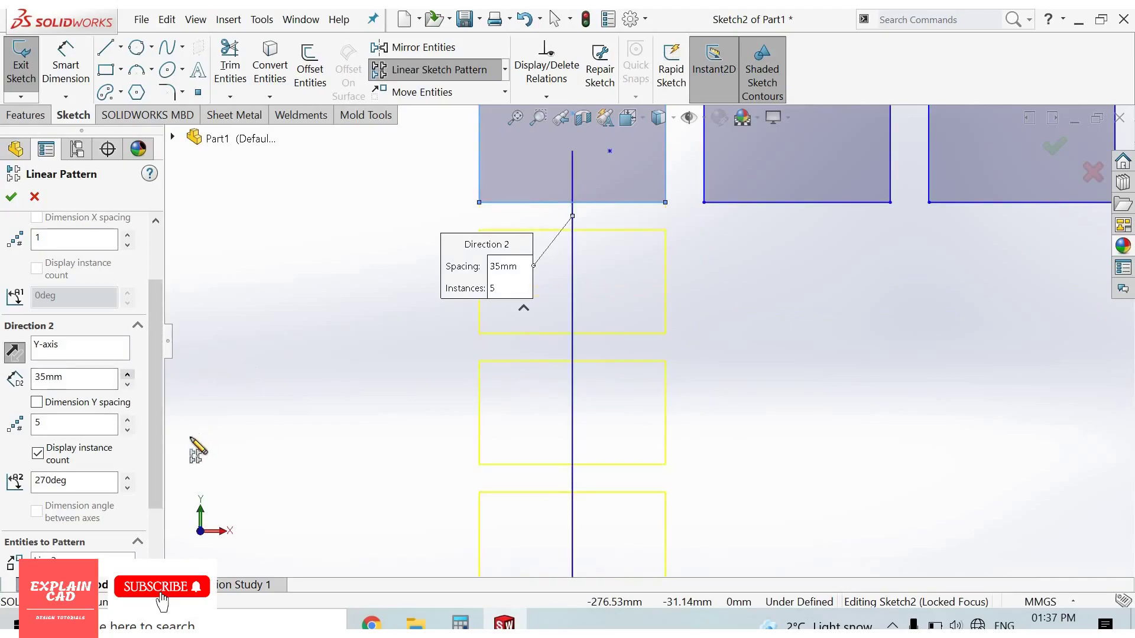
{"action": "left_click", "coordinate": [127, 429]}
{"action": "left_click", "coordinate": [127, 429]}
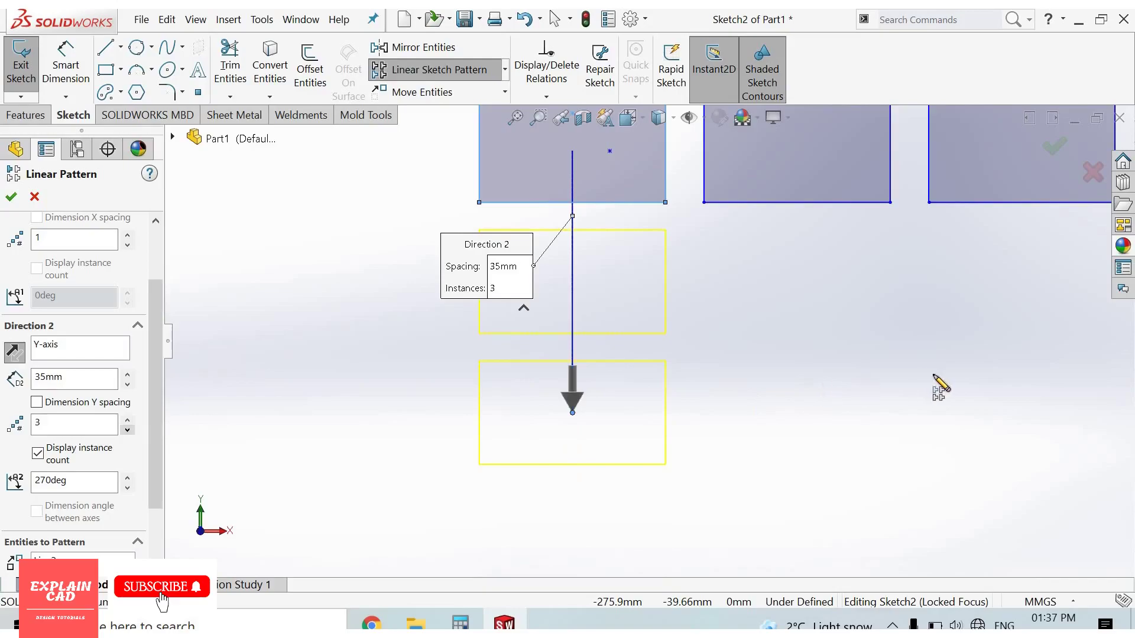
Step: Keep the Direction 2 angle at 270° and accept the L-shaped pattern
{"action": "scroll", "coordinate": [190, 467], "scroll_direction": "up", "scroll_amount": 2}
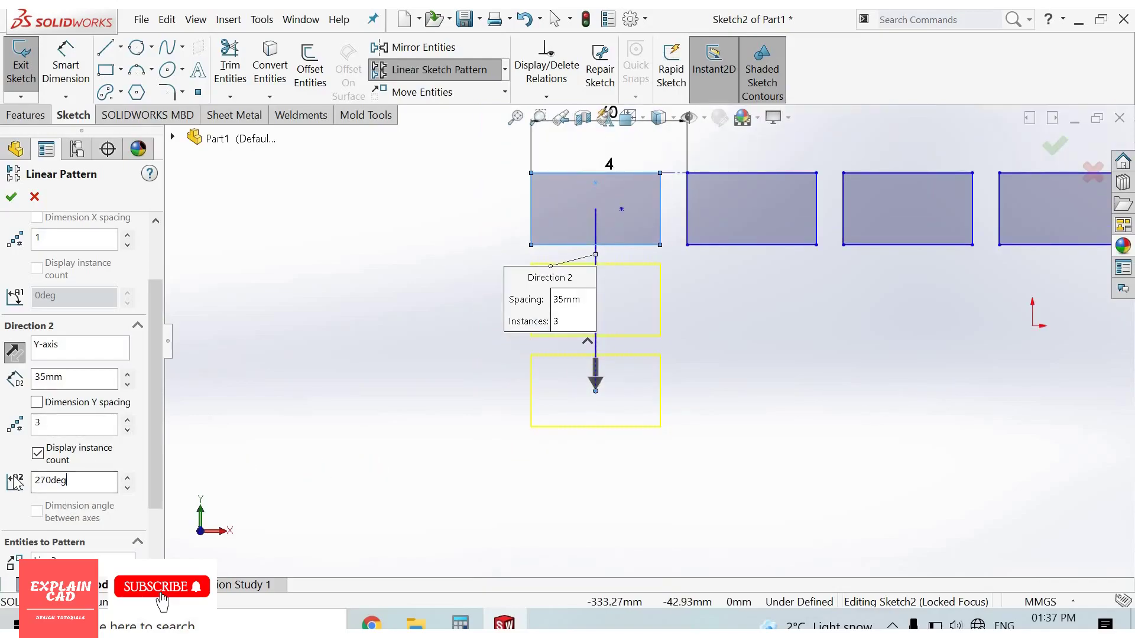
{"action": "key", "text": "ctrl+a"}
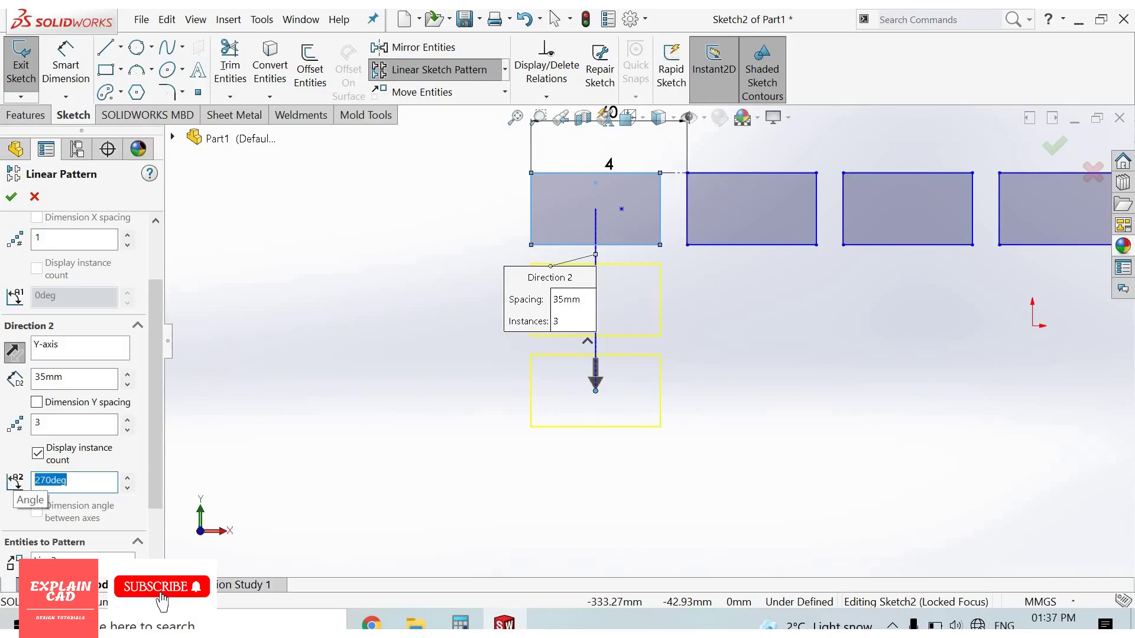
{"action": "type", "text": "0"}
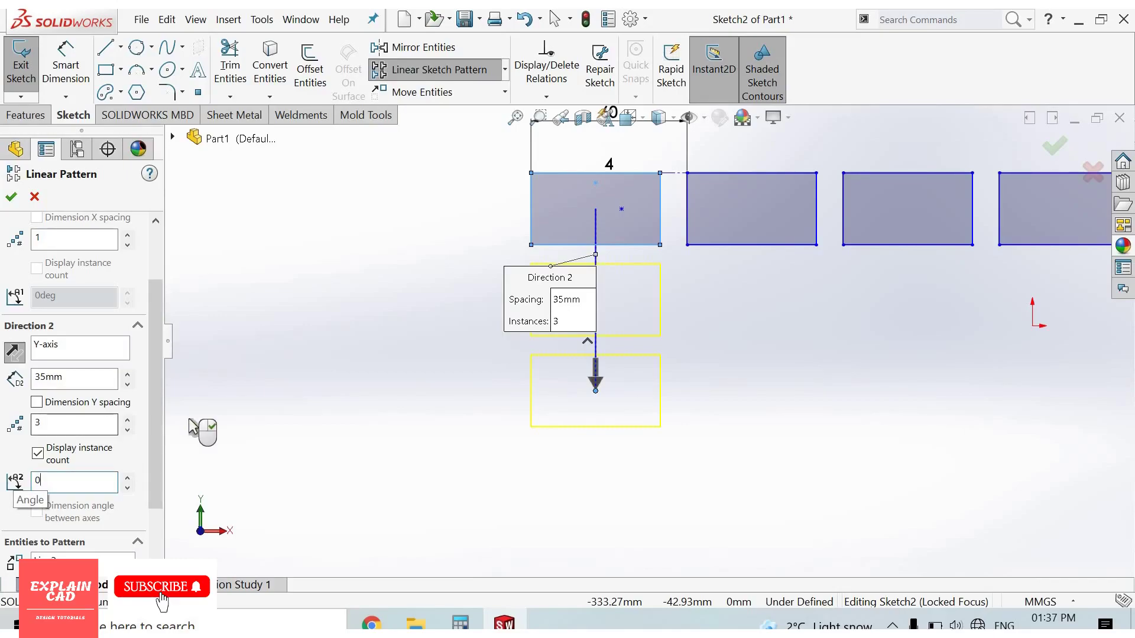
{"action": "key", "text": "Return"}
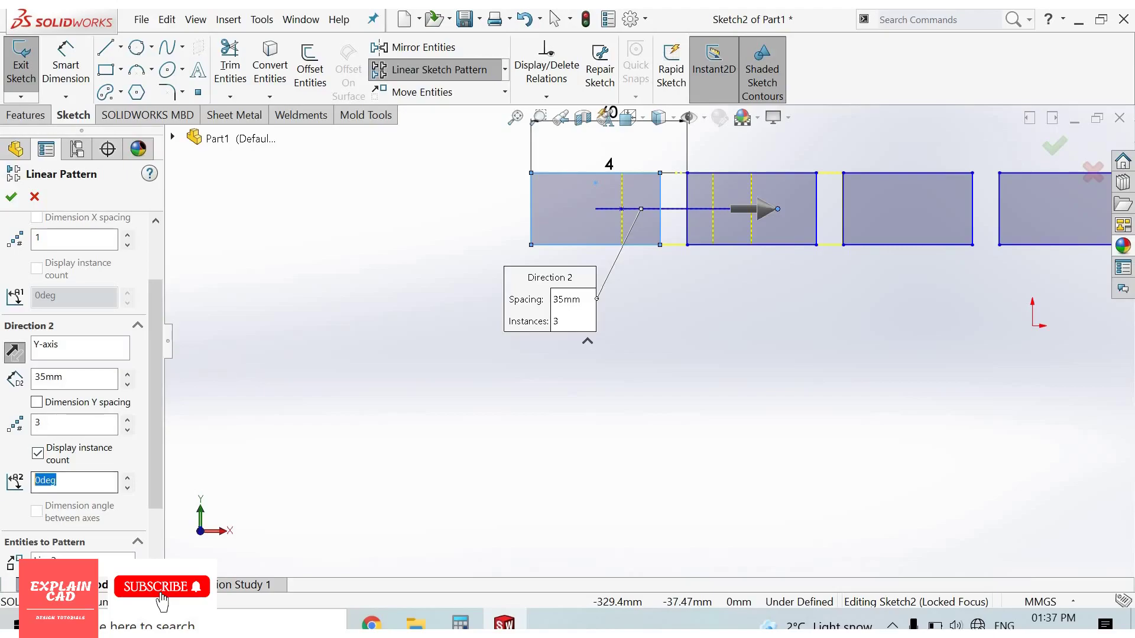
{"action": "type", "text": "270"}
{"action": "key", "text": "Return"}
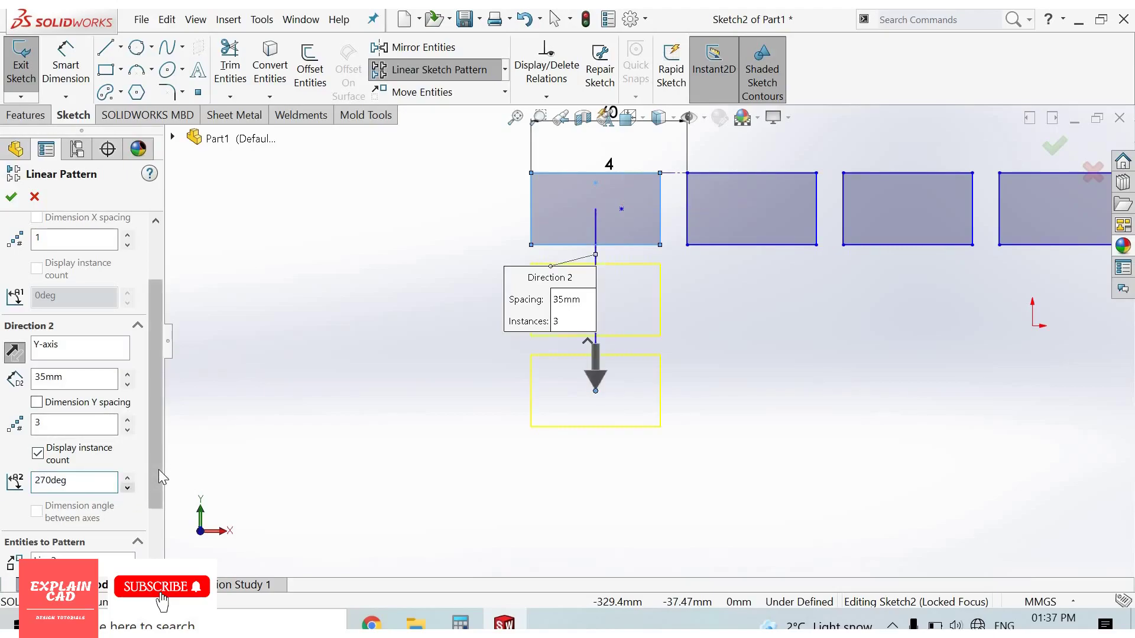
{"action": "scroll", "coordinate": [52, 224], "scroll_direction": "down", "scroll_amount": 3}
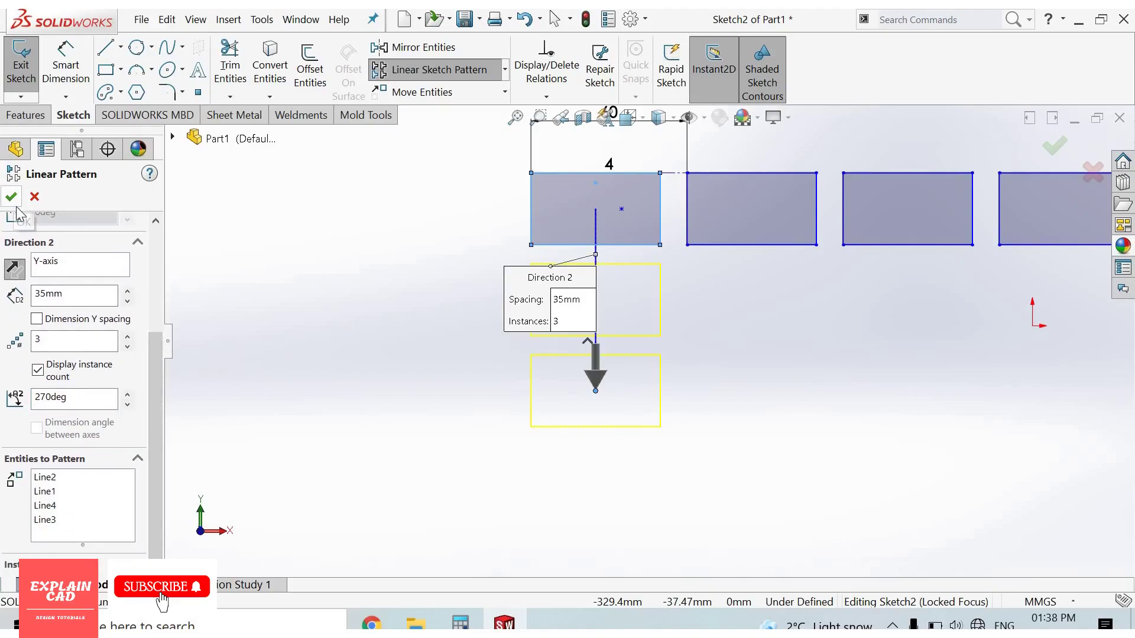
{"action": "key", "text": "Return"}
Step: Draw a new corner rectangle above and left of the L-shaped pattern
{"action": "key", "text": "z"}
{"action": "key", "text": "z"}
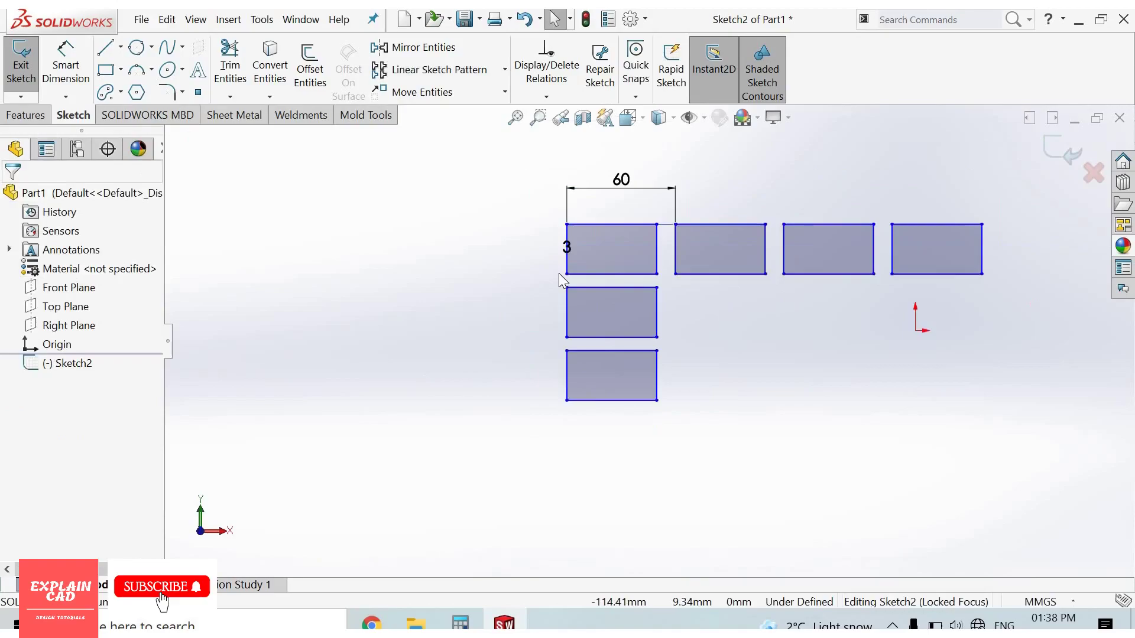
{"action": "scroll", "coordinate": [654, 339], "scroll_direction": "down", "scroll_amount": 2}
{"action": "scroll", "coordinate": [768, 390], "scroll_direction": "up", "scroll_amount": 3}
{"action": "scroll", "coordinate": [410, 279], "scroll_direction": "down", "scroll_amount": 4}
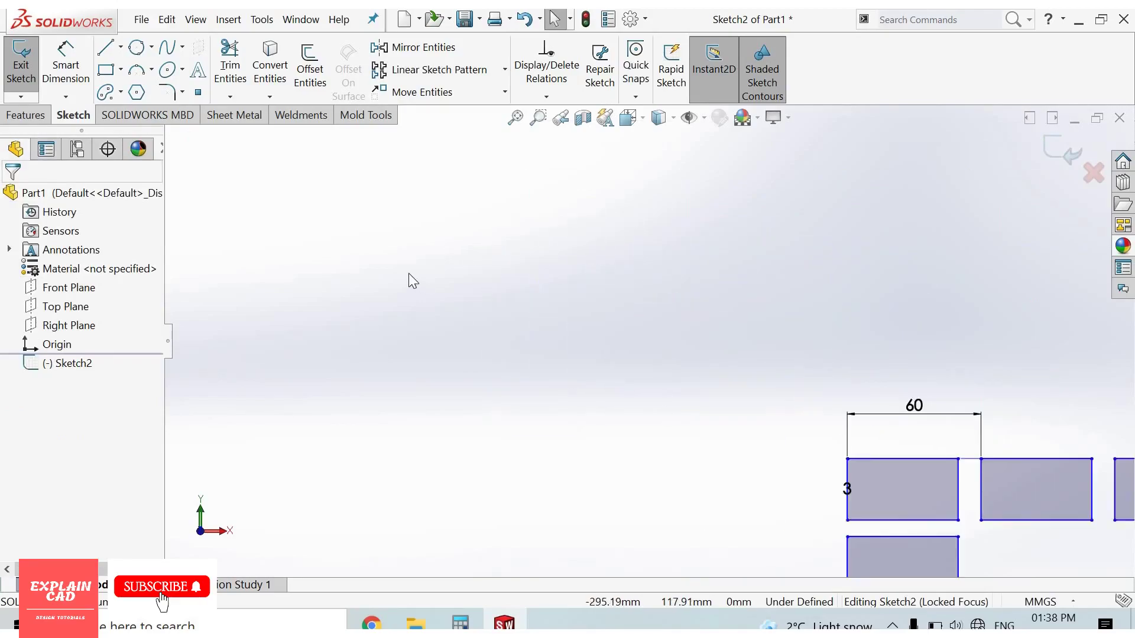
{"action": "scroll", "coordinate": [223, 213], "scroll_direction": "up", "scroll_amount": 4}
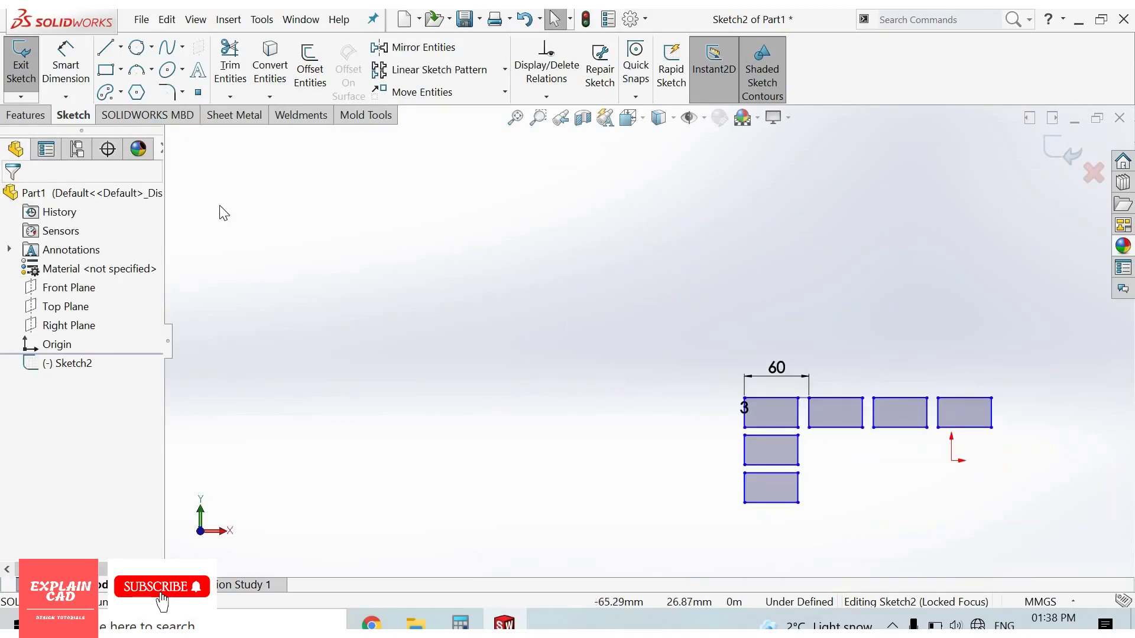
{"action": "left_click", "coordinate": [120, 71]}
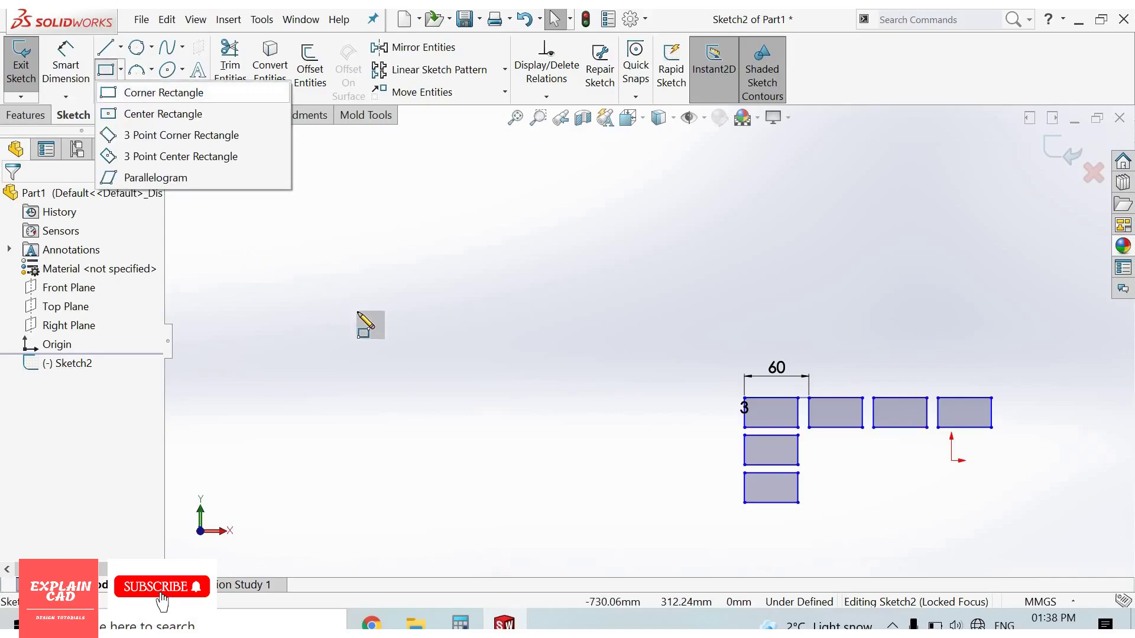
{"action": "left_click", "coordinate": [272, 246]}
{"action": "left_click", "coordinate": [381, 312]}
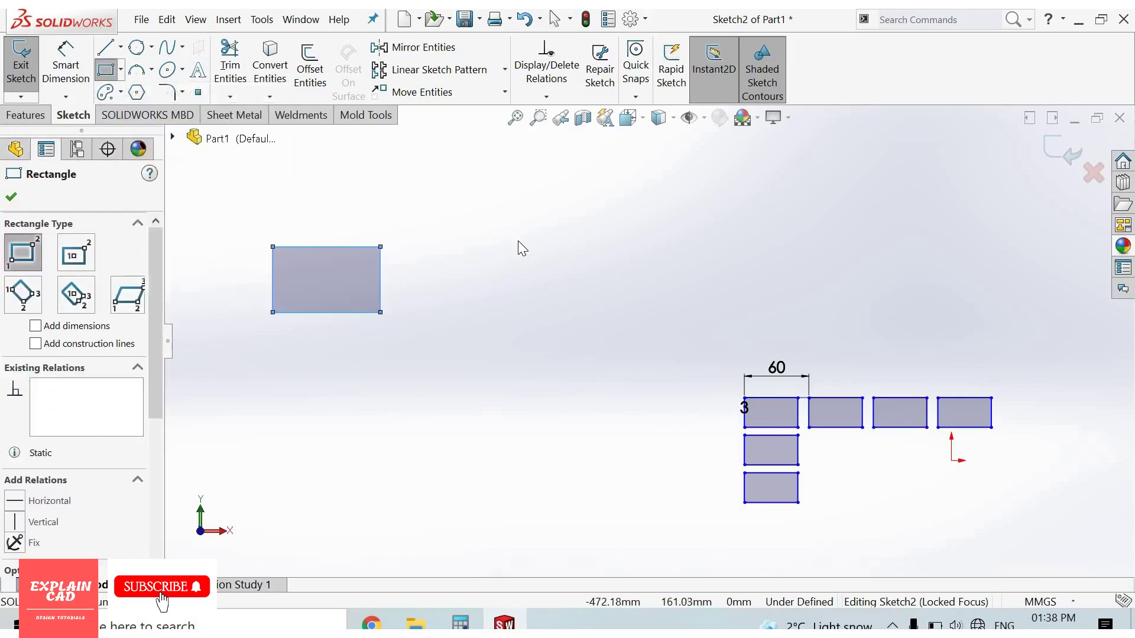
{"action": "right_click", "coordinate": [490, 232]}
{"action": "left_click", "coordinate": [519, 240]}
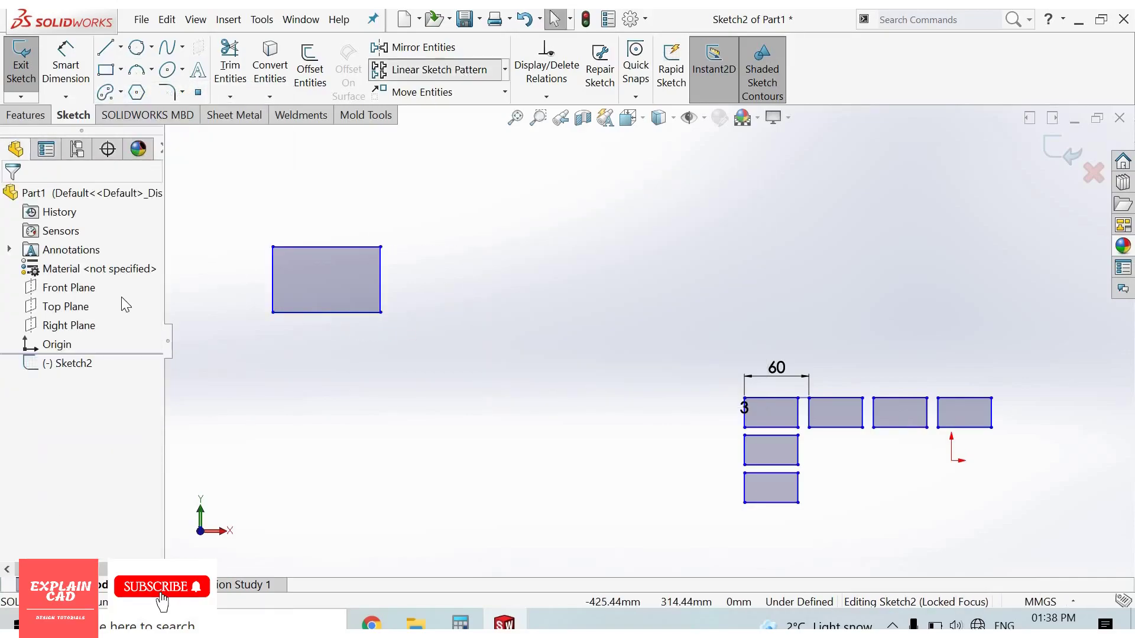
Step: Pattern the new rectangle as 5 instances at 110 mm spacing along X
{"action": "left_click", "coordinate": [438, 70]}
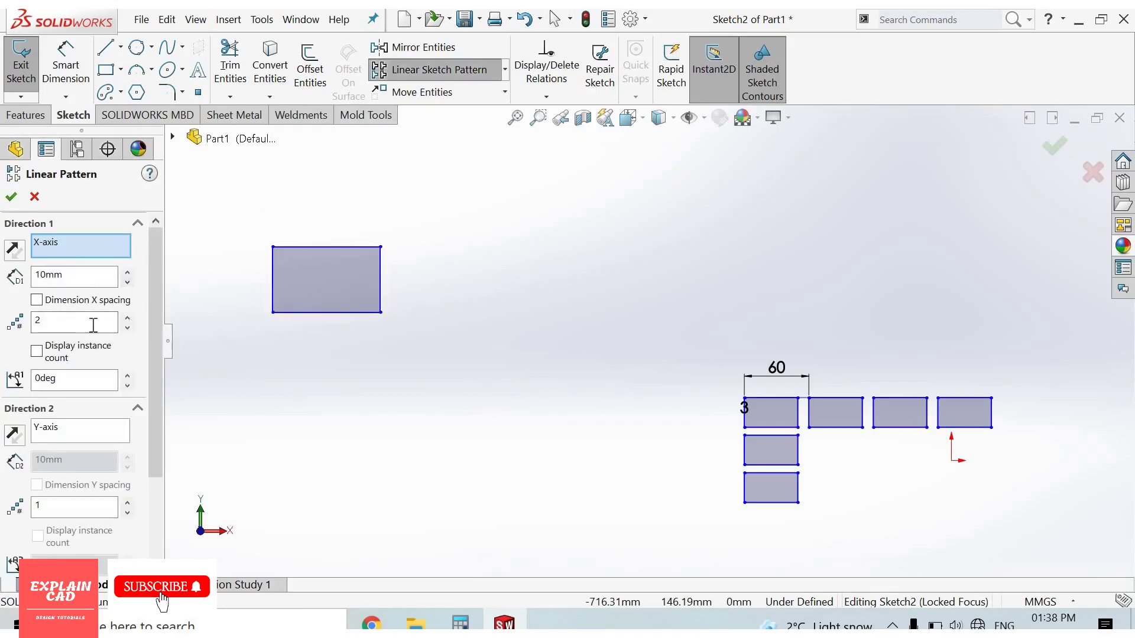
{"action": "left_click", "coordinate": [322, 282]}
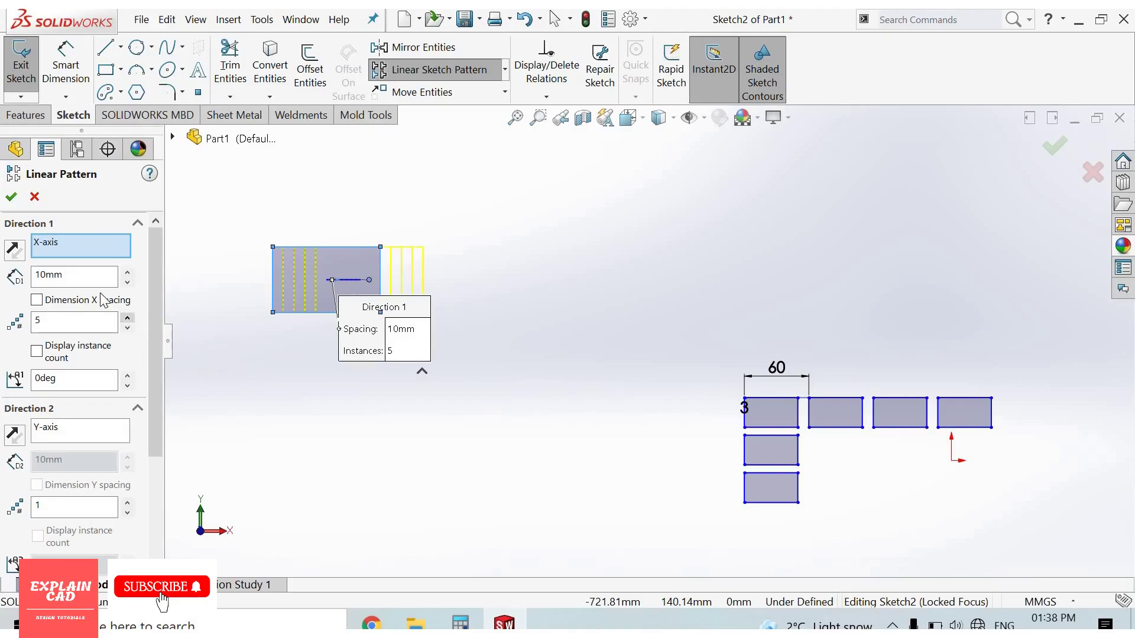
{"action": "left_click_drag", "start_coordinate": [64, 275], "coordinate": [40, 275]}
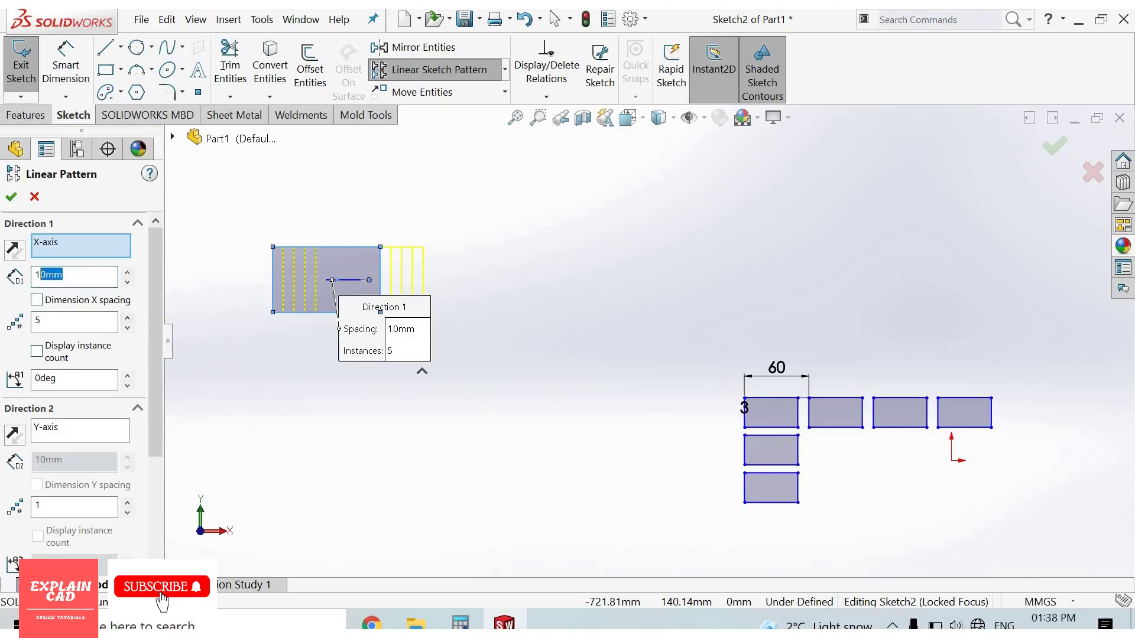
{"action": "type", "text": "50"}
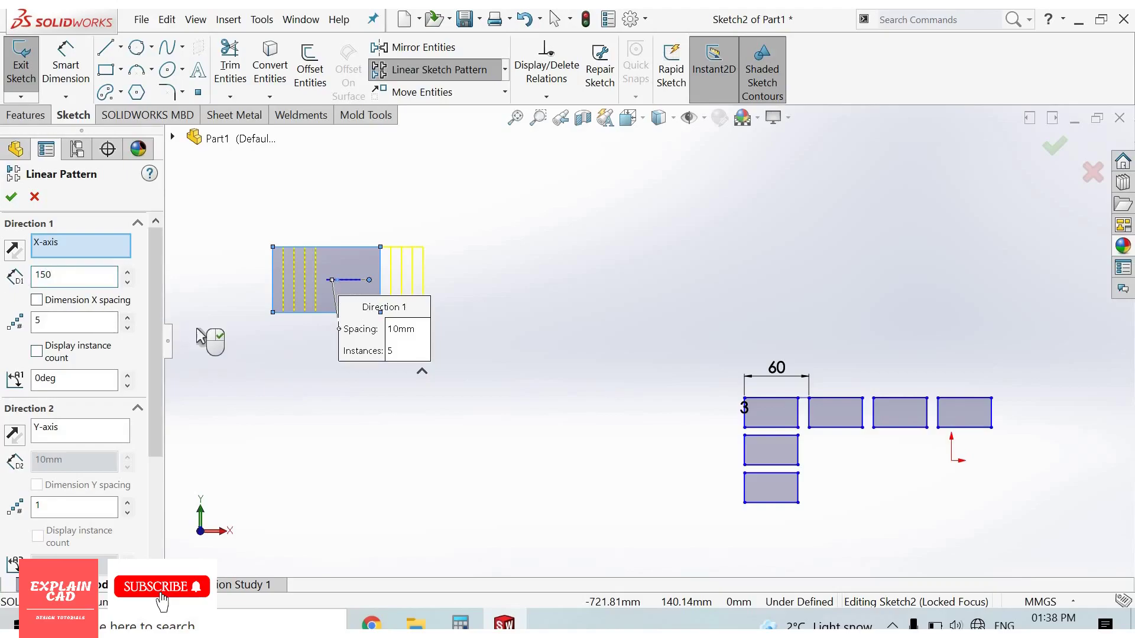
{"action": "key", "text": "Return"}
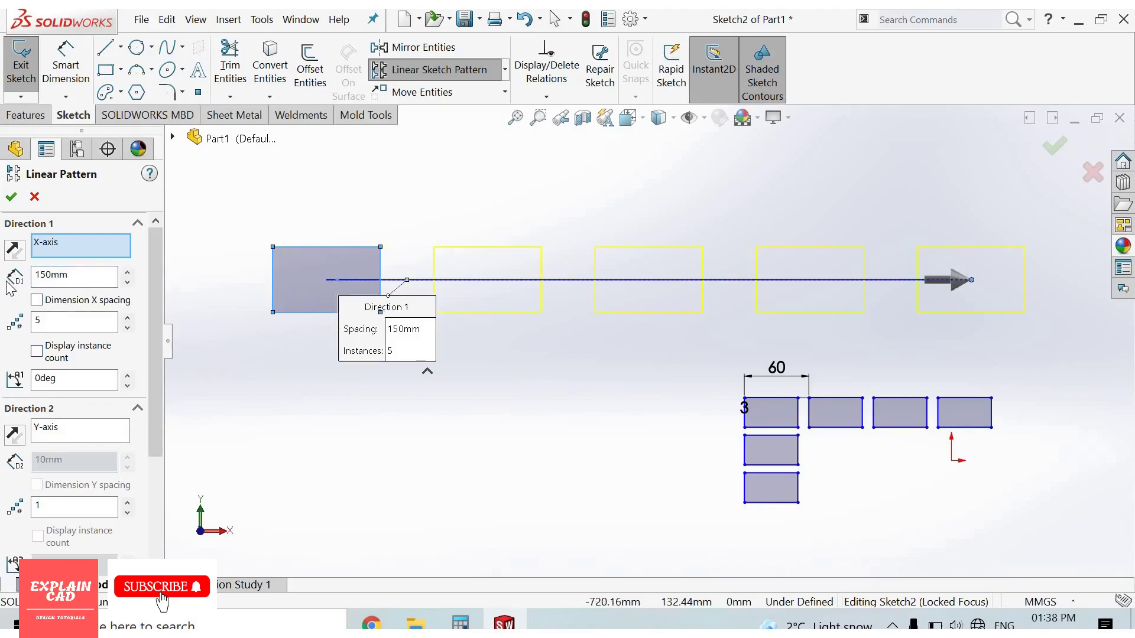
{"action": "type", "text": "100"}
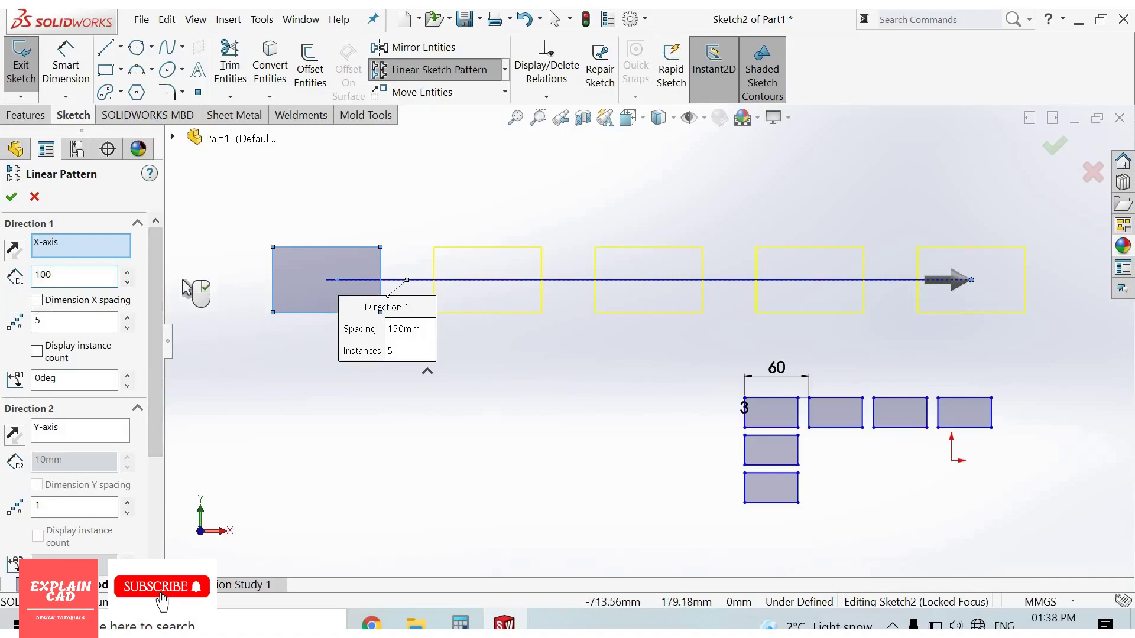
{"action": "key", "text": "Return"}
{"action": "left_click", "coordinate": [127, 272]}
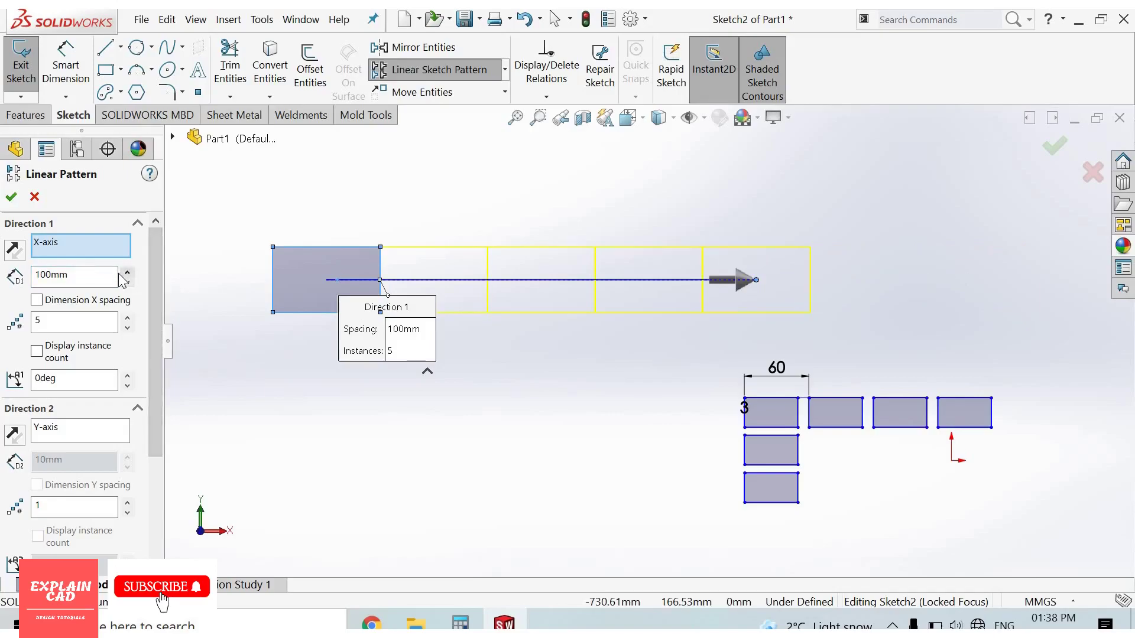
{"action": "double_click", "coordinate": [80, 384]}
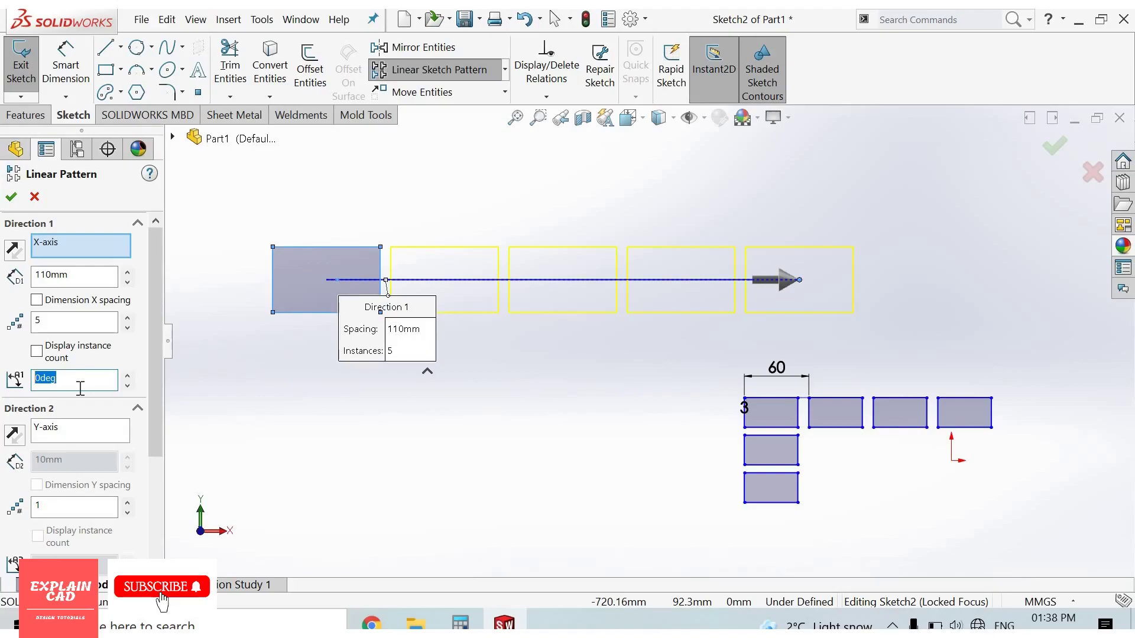
Step: Tilt the pattern direction to 15° and apply the five diagonal rectangles
{"action": "type", "text": "15"}
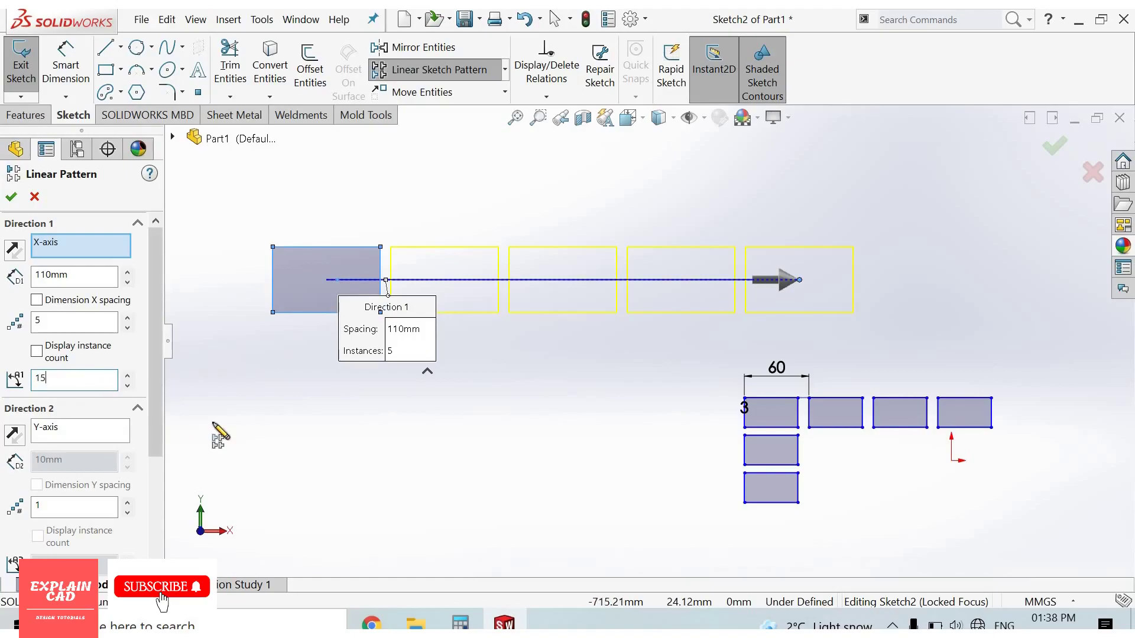
{"action": "key", "text": "Return"}
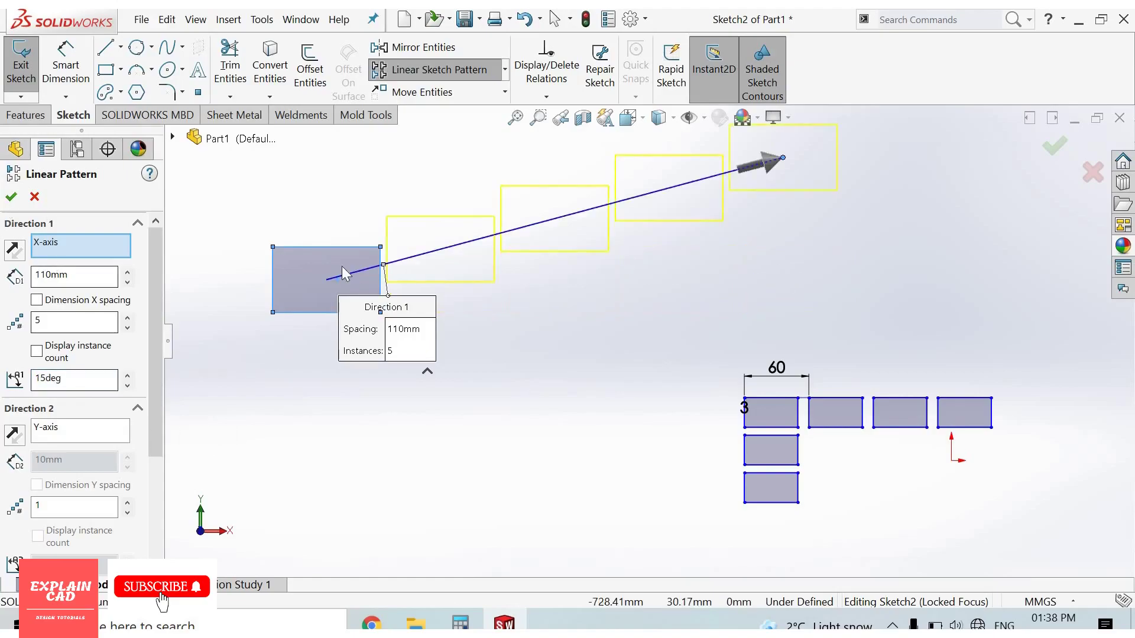
{"action": "key", "text": "Return"}
{"action": "key", "text": "f"}
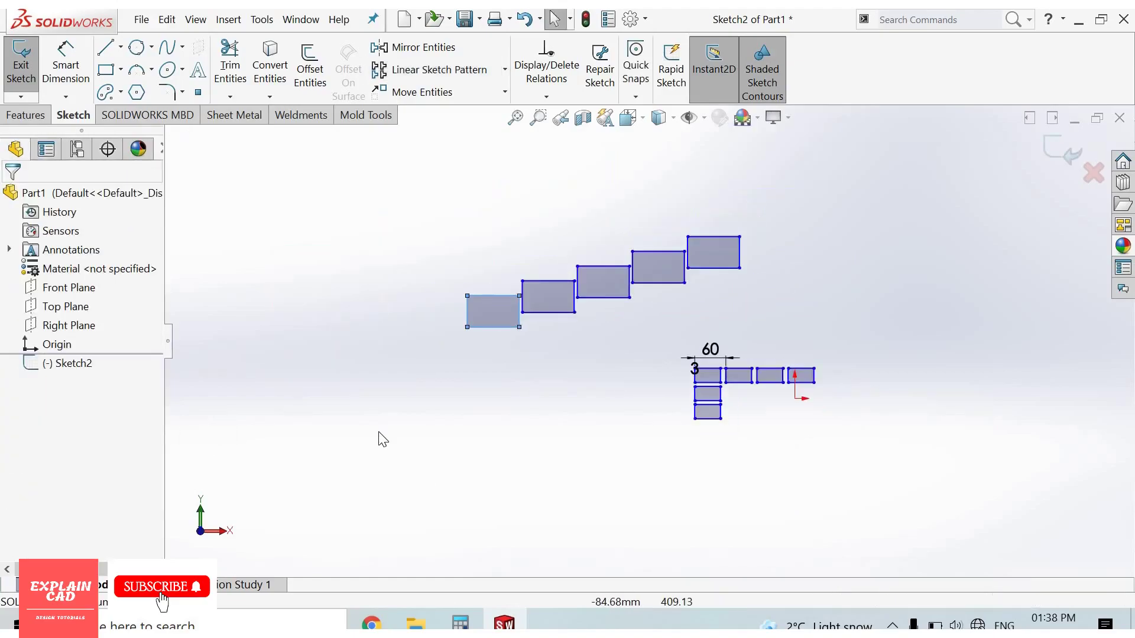
{"action": "left_click", "coordinate": [480, 349]}
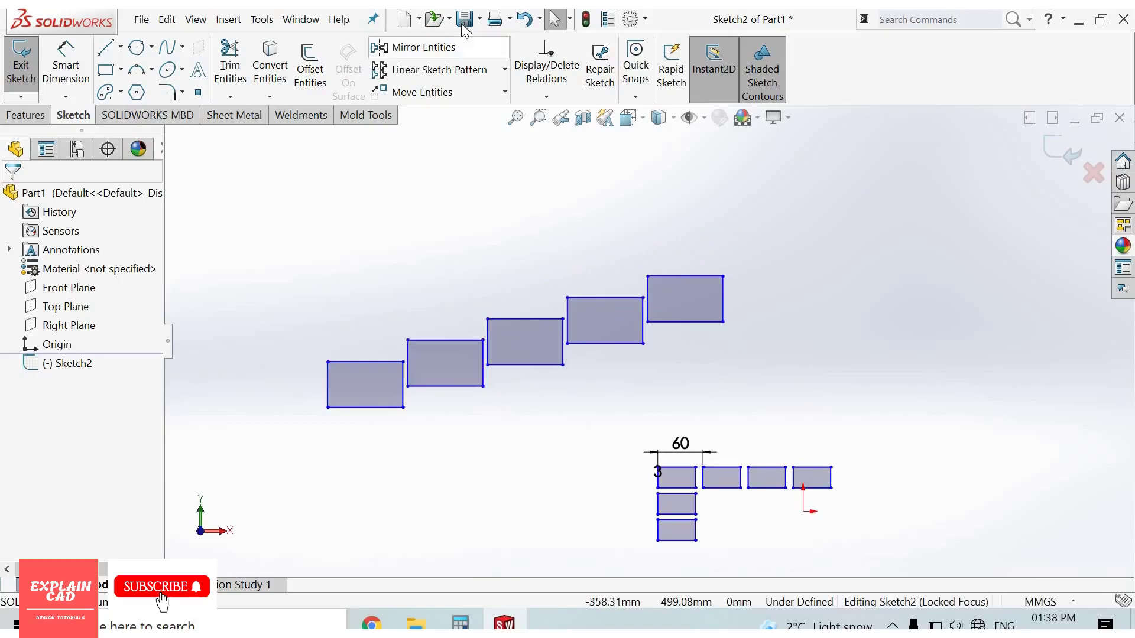